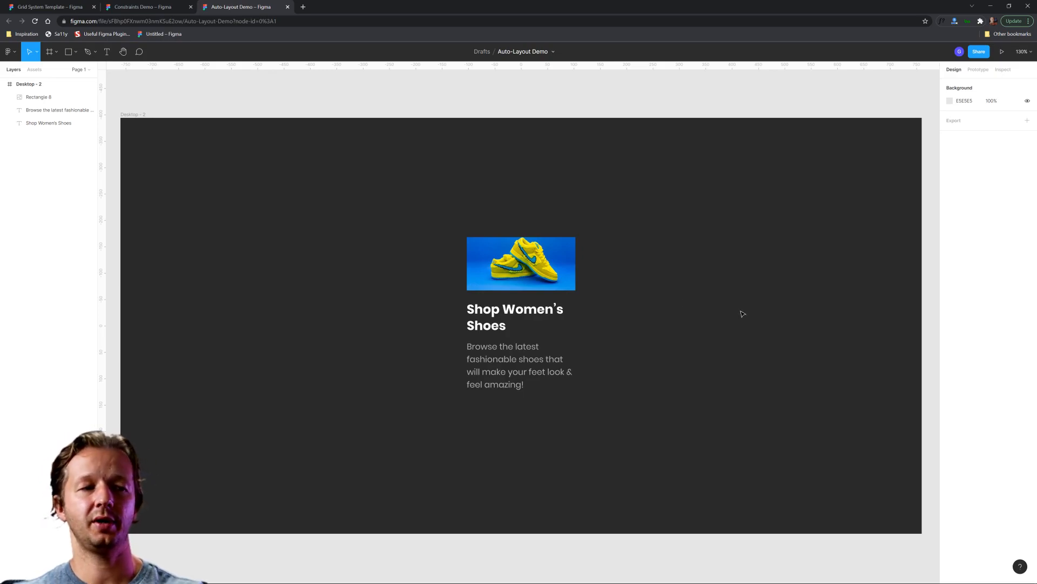
Step: Examine the shoe card's separate layers: the image, the heading and the description text
drag(669, 287, 653, 387)
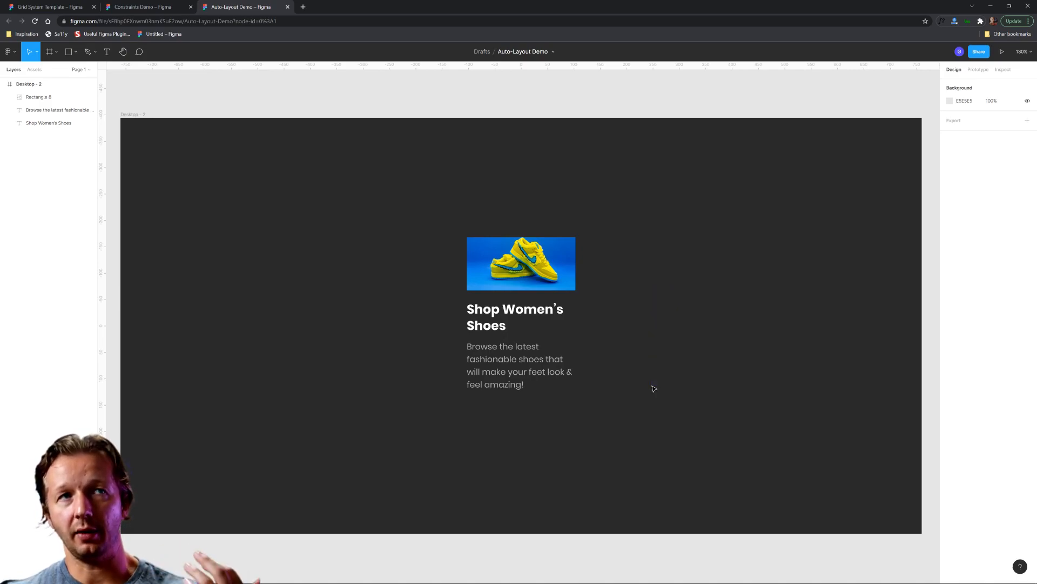
drag(414, 203, 650, 431)
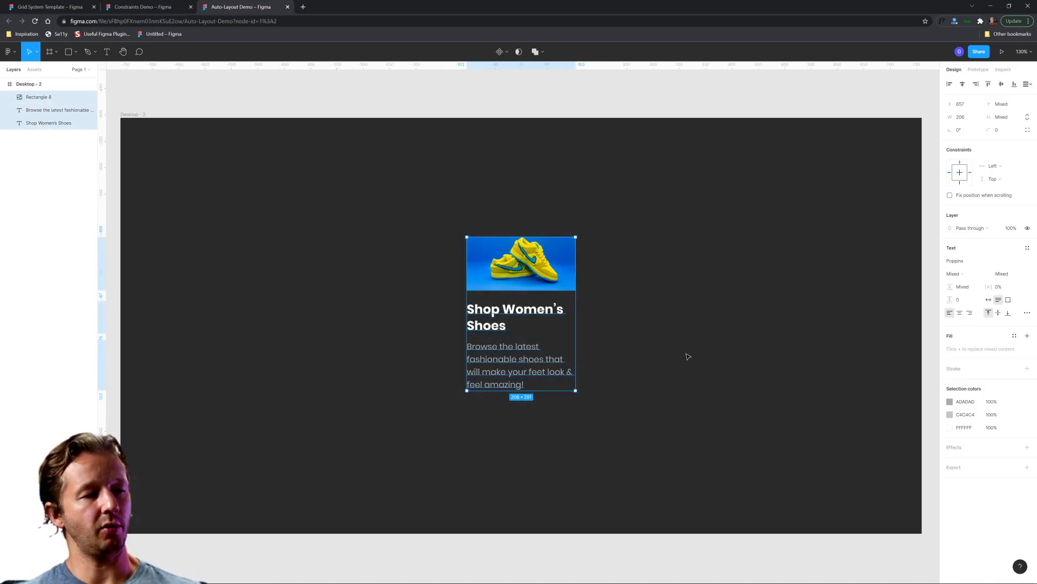
click(686, 313)
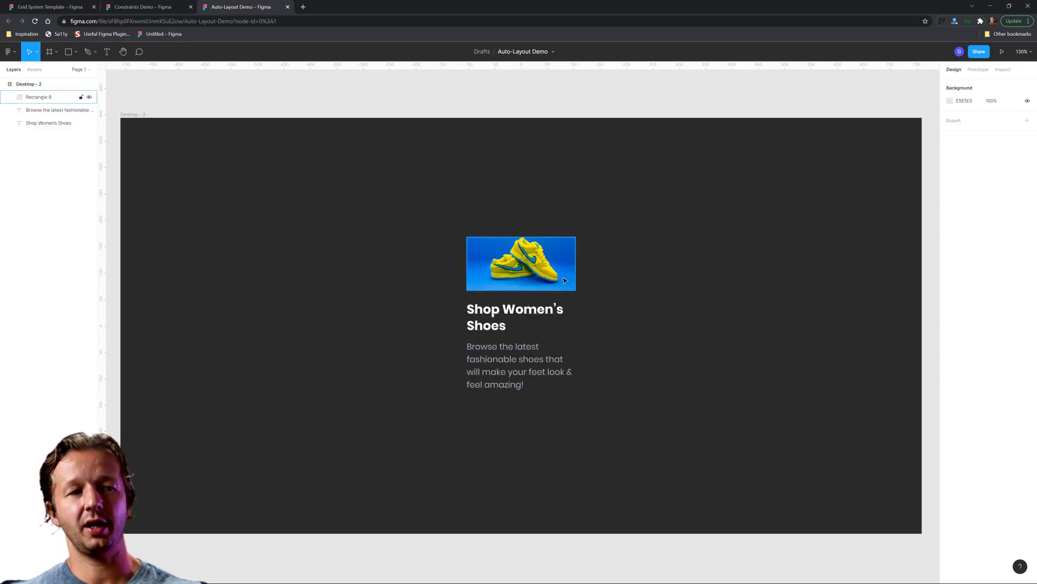
click(565, 280)
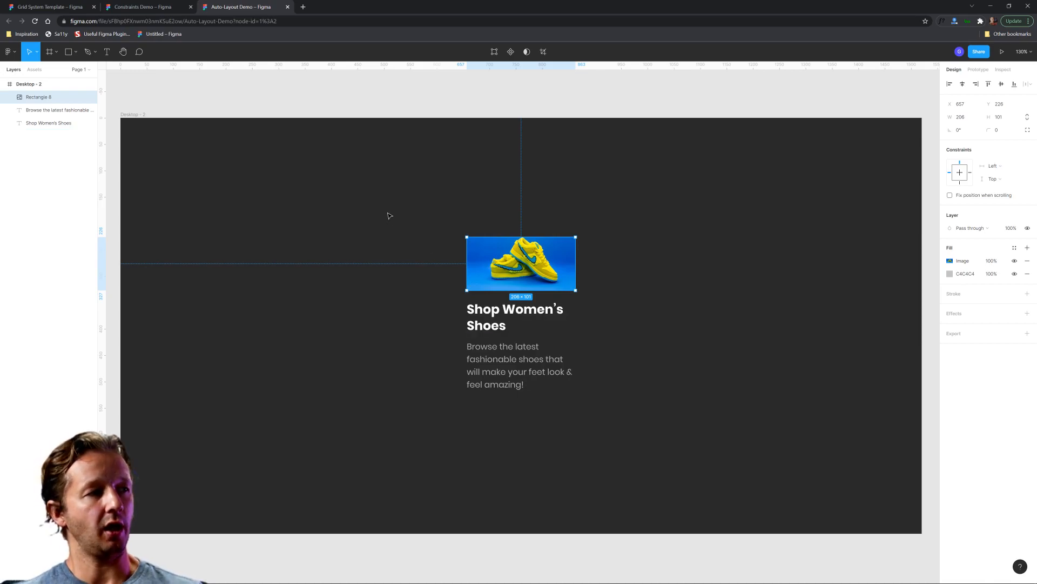
click(39, 107)
click(43, 122)
click(369, 201)
Step: Widen the shoe image, heading and description together to 217 and create a component from them
drag(395, 209, 642, 438)
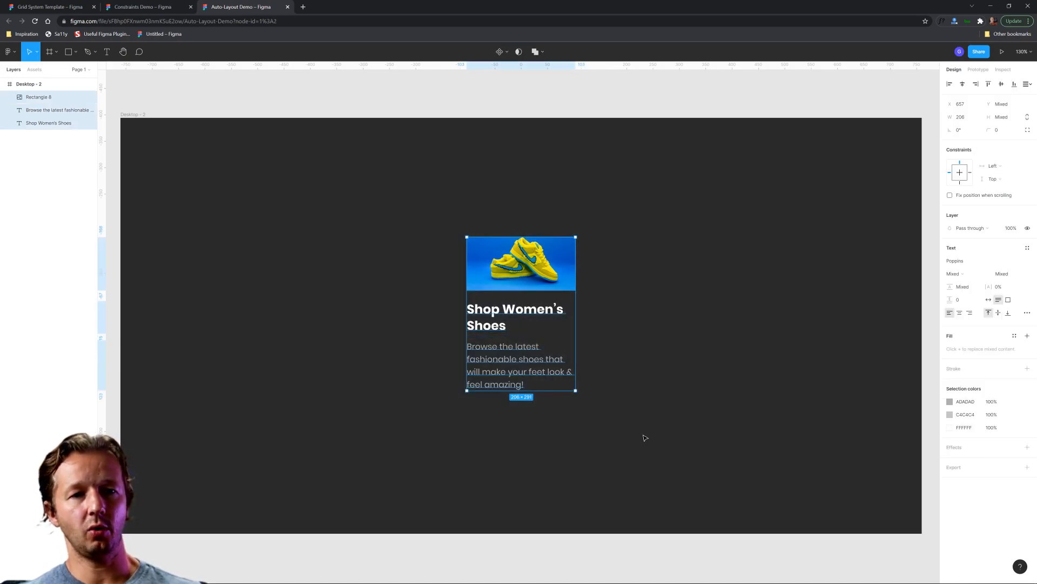
right_click(509, 272)
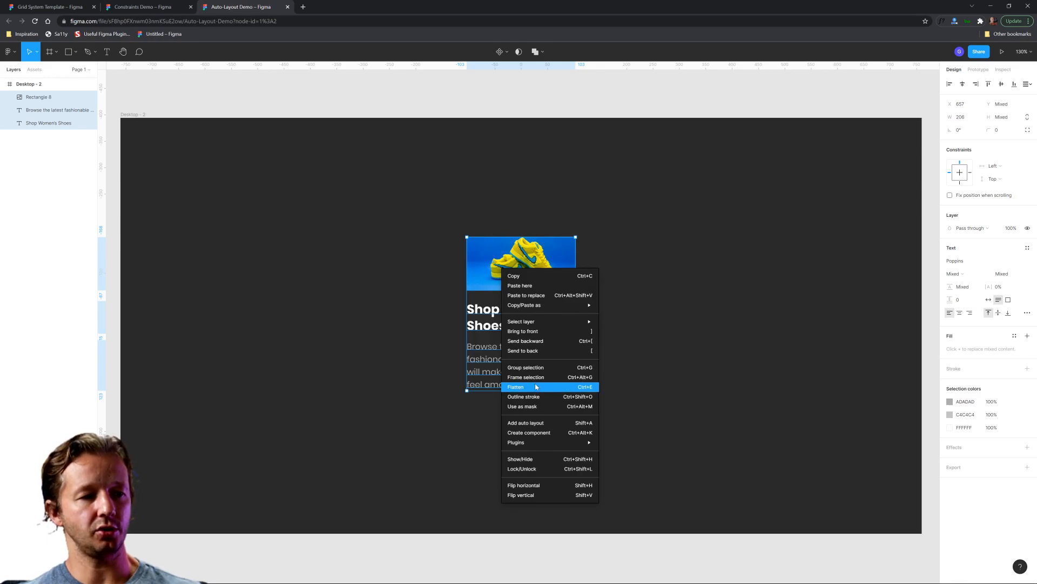
click(635, 331)
drag(436, 218, 586, 414)
mouse_move(572, 320)
mouse_down()
mouse_move(523, 324)
mouse_move(581, 318)
mouse_up()
right_click(539, 271)
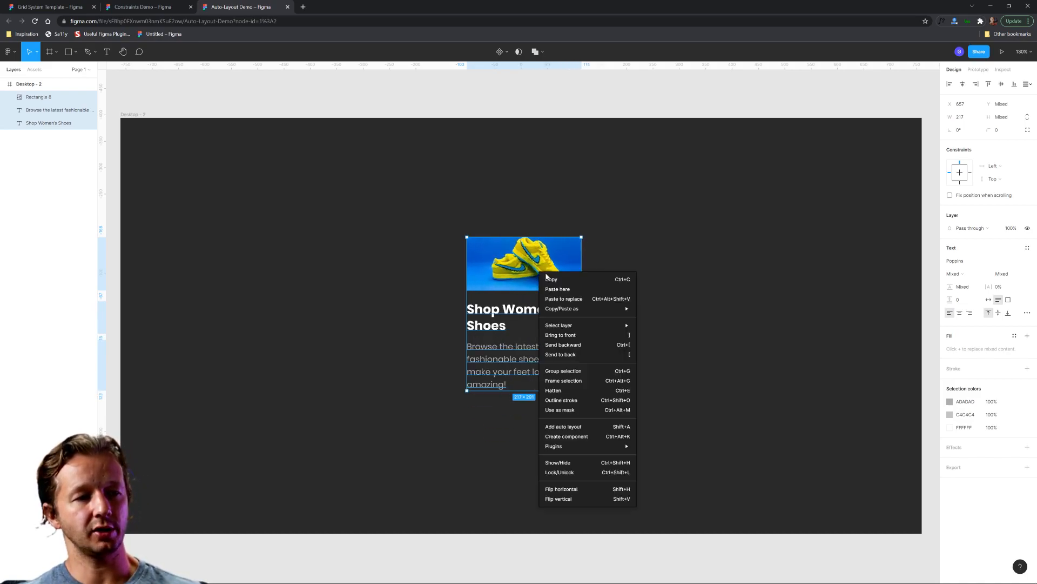
click(568, 436)
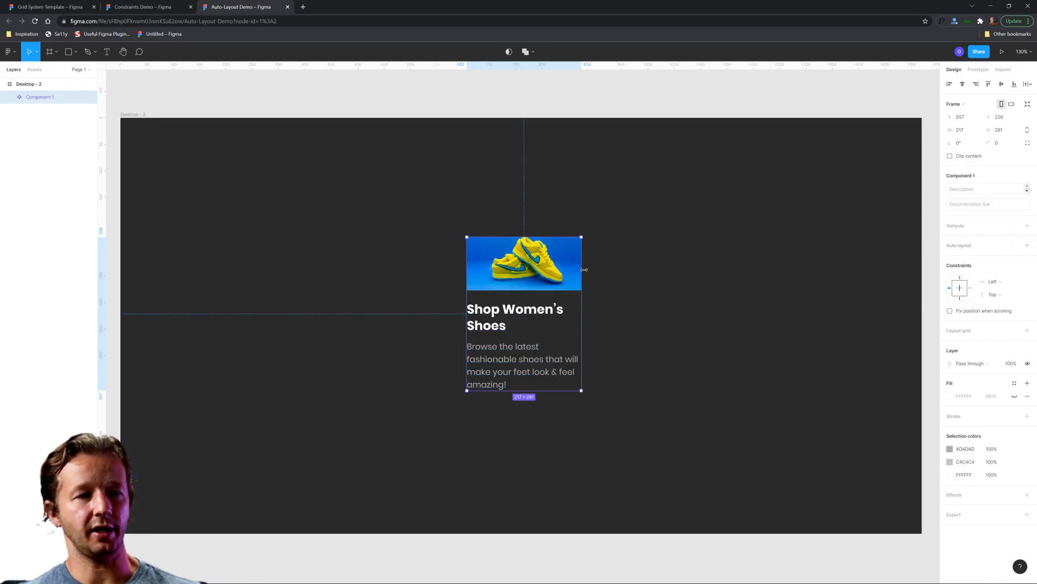
Step: Narrow the new component to 194 wide and add auto layout to it
drag(584, 269, 570, 294)
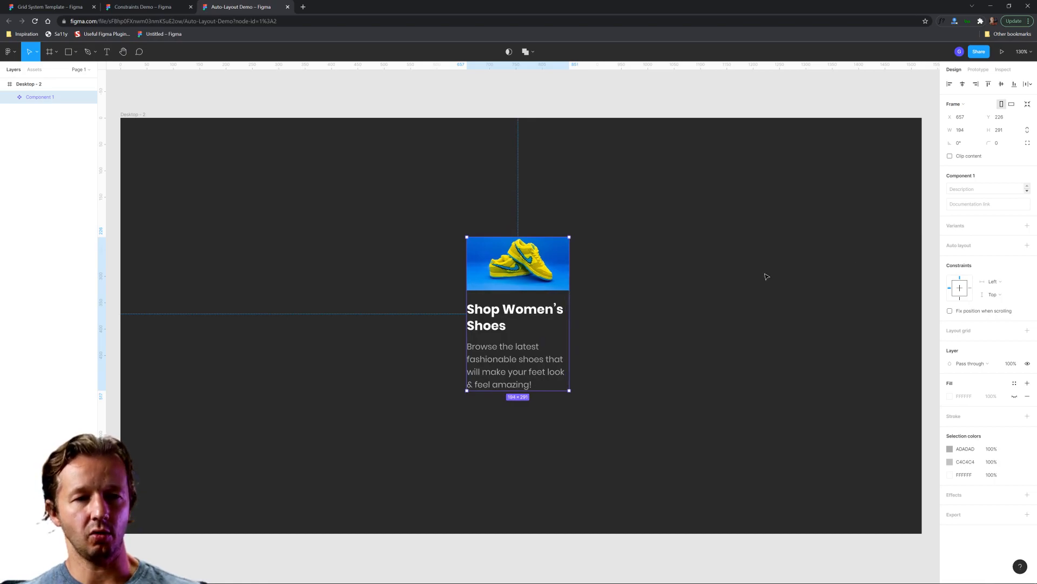
click(1027, 245)
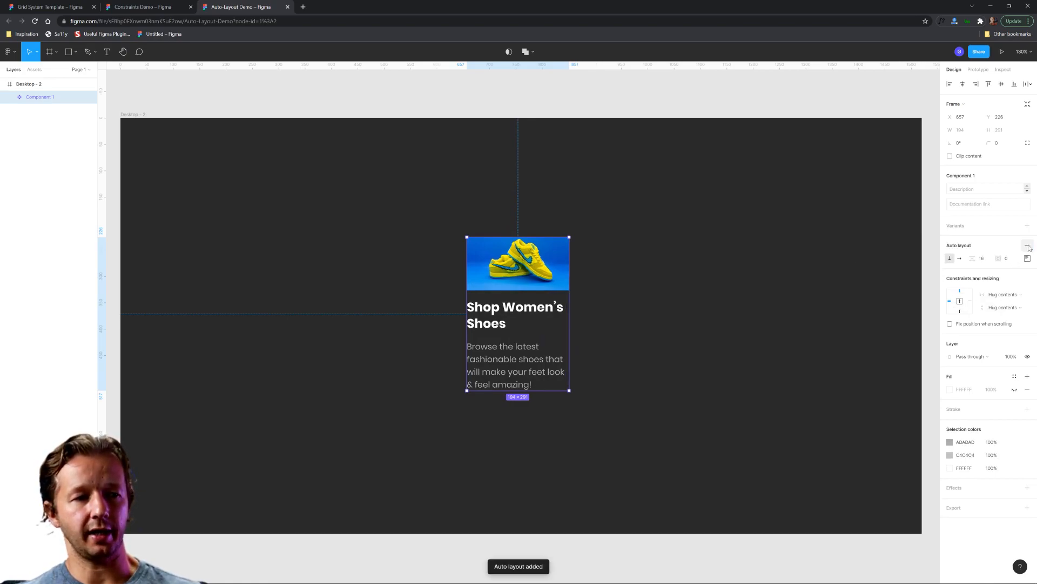
Step: Try narrowing the auto-layout component from its side edge, and undo the change
mouse_move(569, 274)
mouse_down()
mouse_move(646, 276)
mouse_move(542, 282)
mouse_move(565, 281)
mouse_up()
key(ctrl+z)
click(646, 272)
key(ctrl+z)
key(ctrl+z)
click(625, 276)
Step: Set the horizontal resizing of the shoe image inside the component to Fill container
click(553, 276)
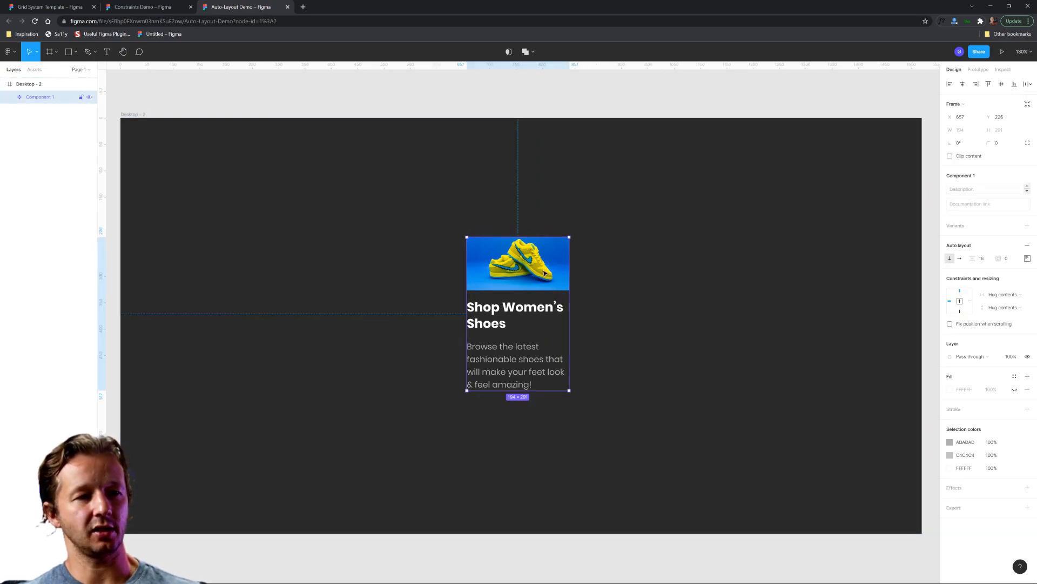
double_click(544, 273)
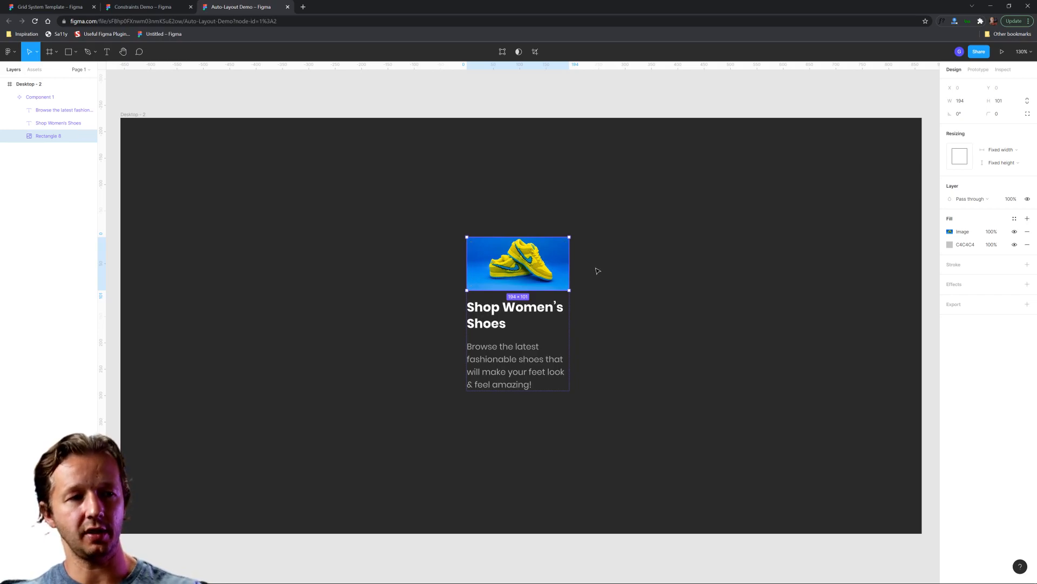
click(1007, 155)
click(1001, 160)
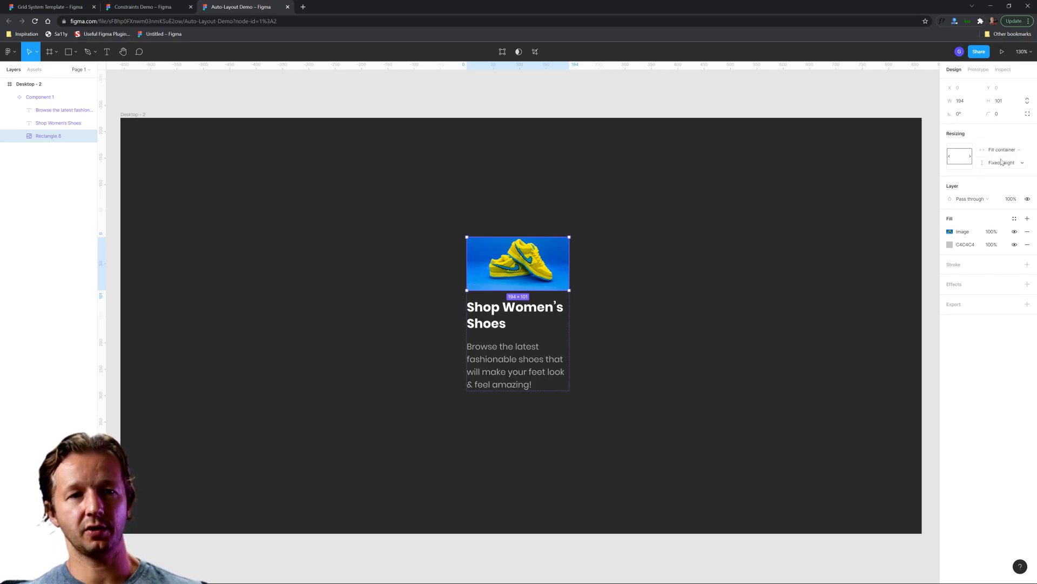
click(661, 262)
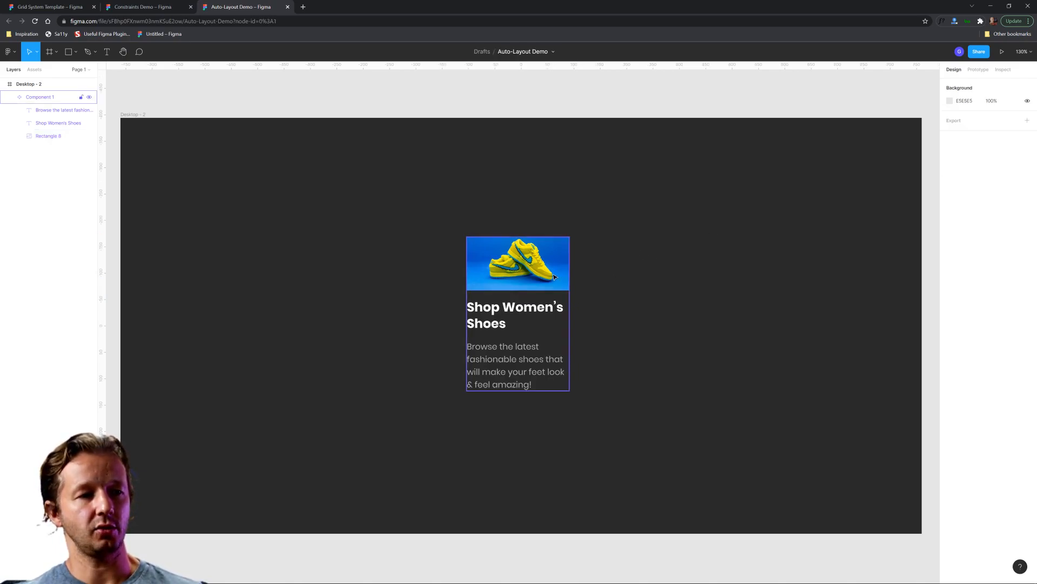
Step: Try widening the component slightly and undo the resize
click(560, 271)
mouse_move(569, 267)
mouse_down()
mouse_move(634, 269)
mouse_move(574, 275)
mouse_up()
key(ctrl+z)
click(650, 276)
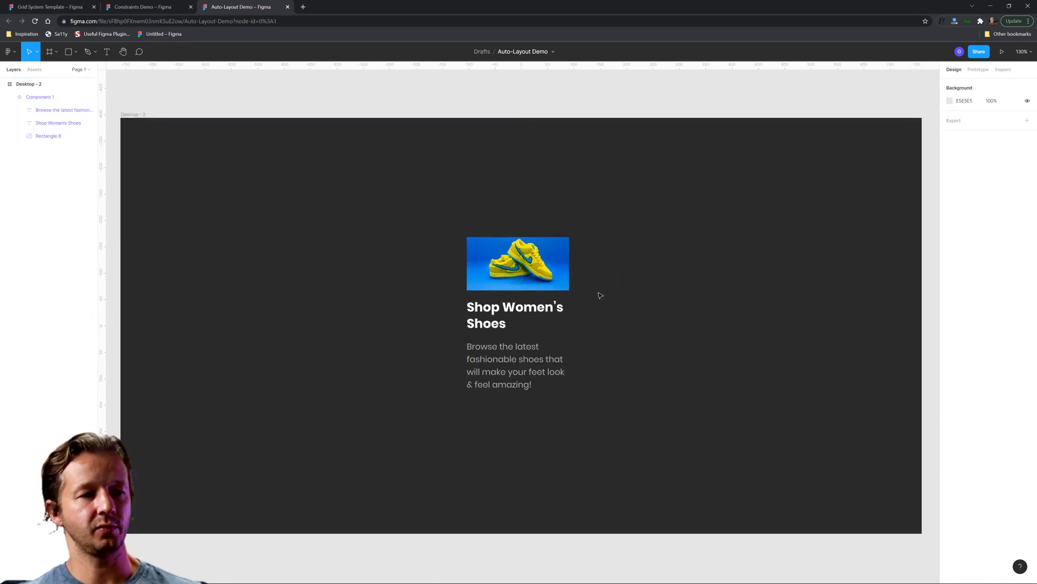
Step: Set the horizontal resizing of both the heading and the description text to Fill container
double_click(543, 312)
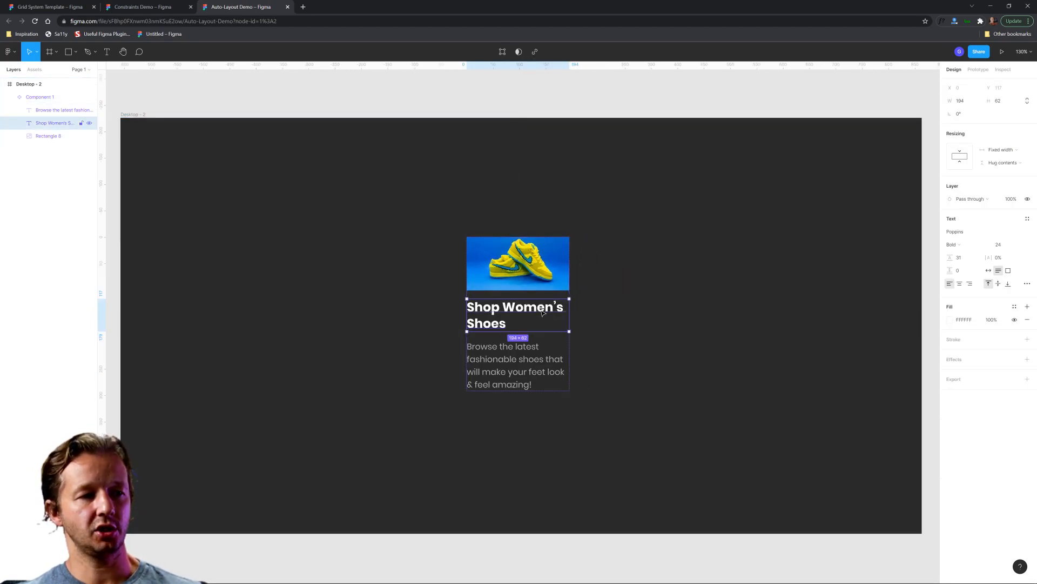
click(1002, 151)
click(998, 170)
click(513, 365)
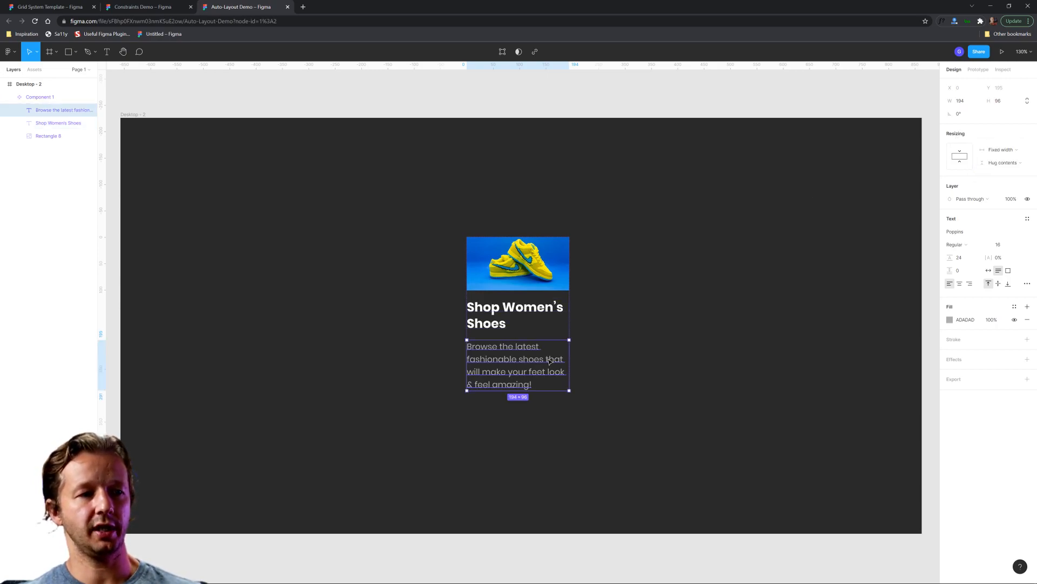
click(1003, 150)
click(998, 169)
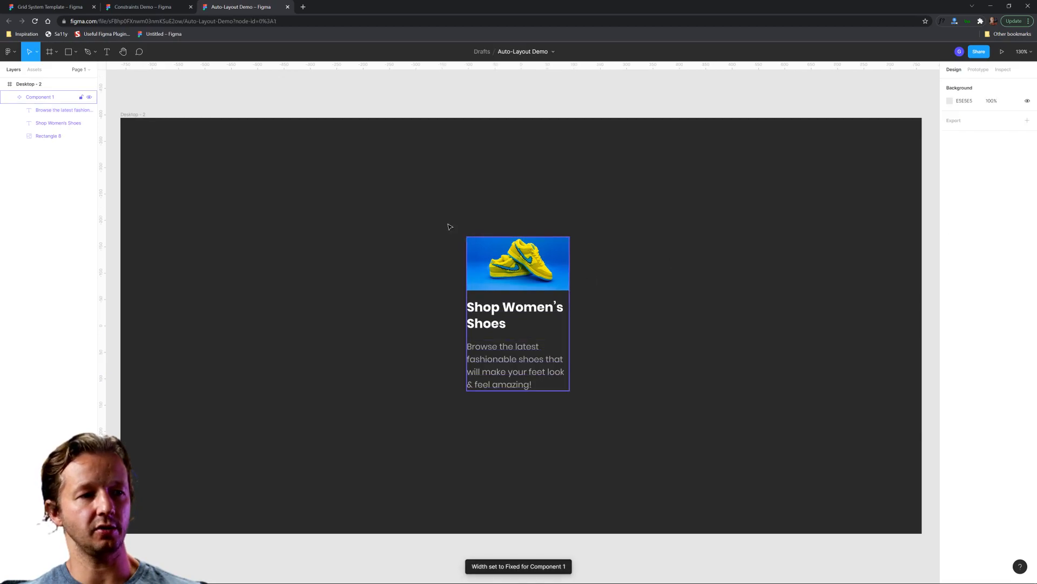
Step: Test the component's resizing by narrowing it to 151 wide and widening it to 192
click(565, 273)
drag(570, 272, 546, 276)
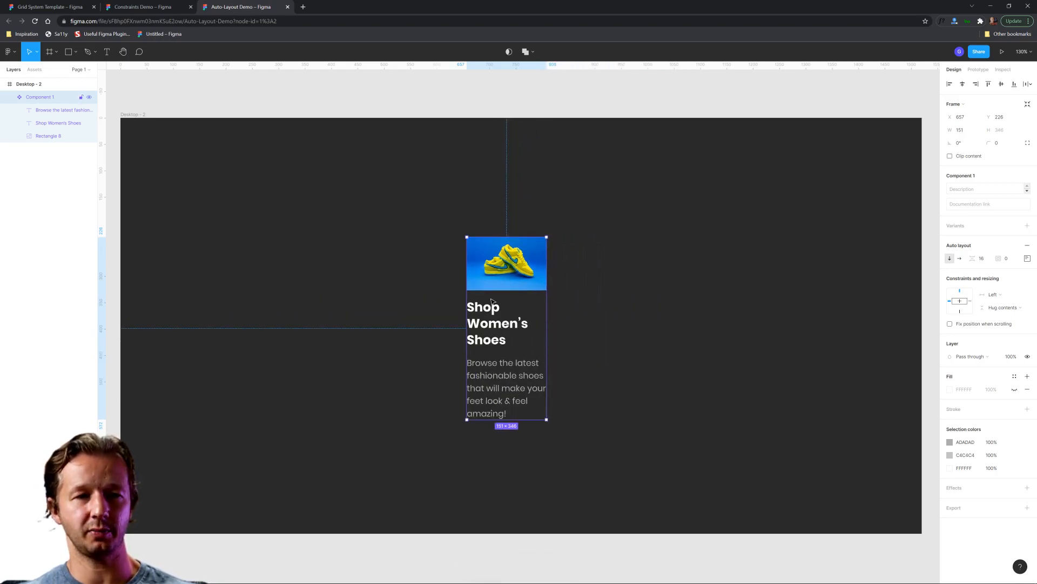
drag(545, 283, 568, 282)
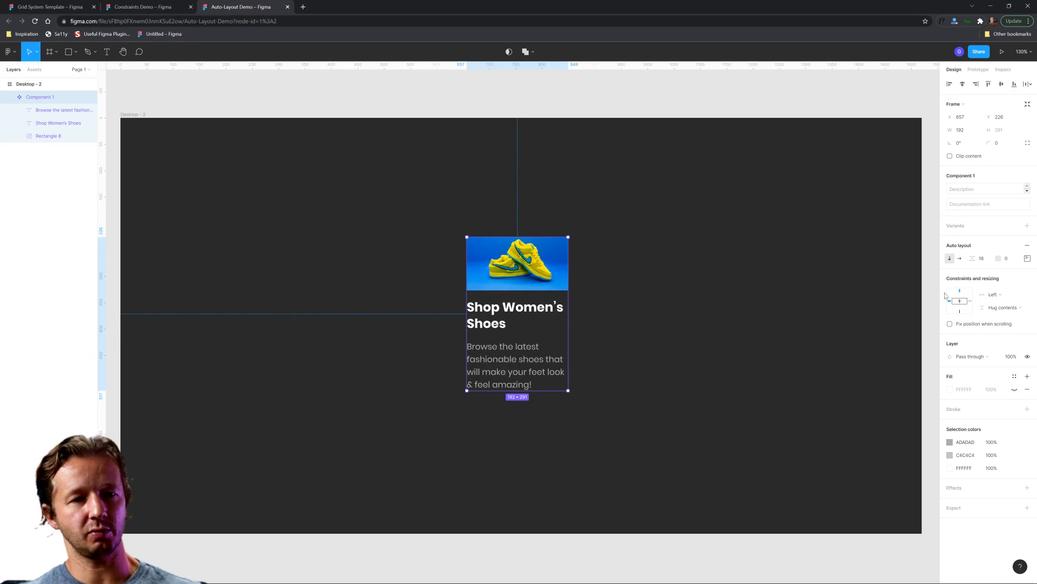
Step: Set the component's auto-layout item spacing to 14 and its content alignment to center
mouse_move(973, 255)
mouse_down()
mouse_move(996, 255)
mouse_move(954, 258)
mouse_move(989, 257)
mouse_move(959, 257)
mouse_move(974, 258)
mouse_up()
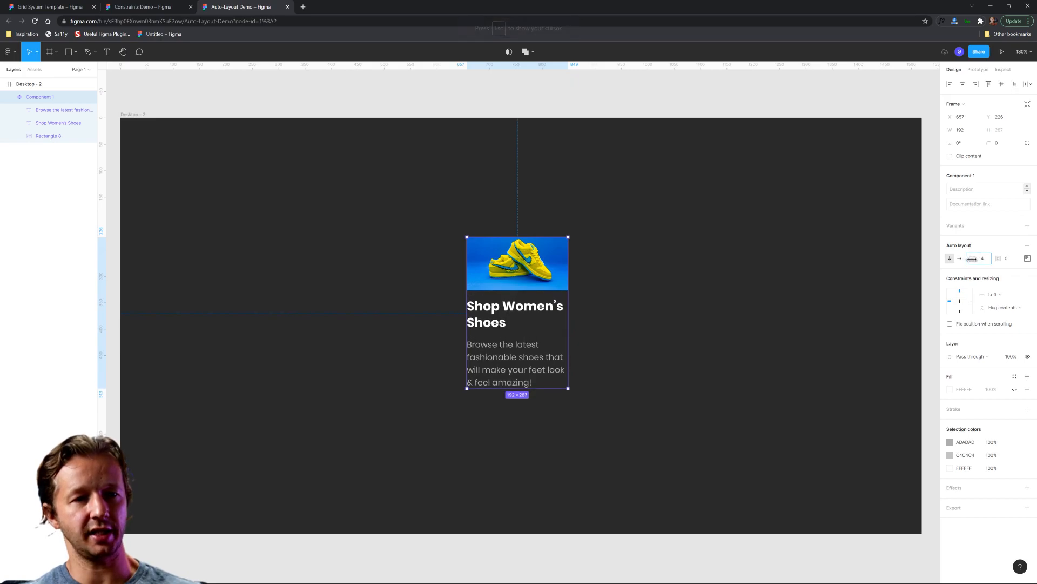
click(1026, 262)
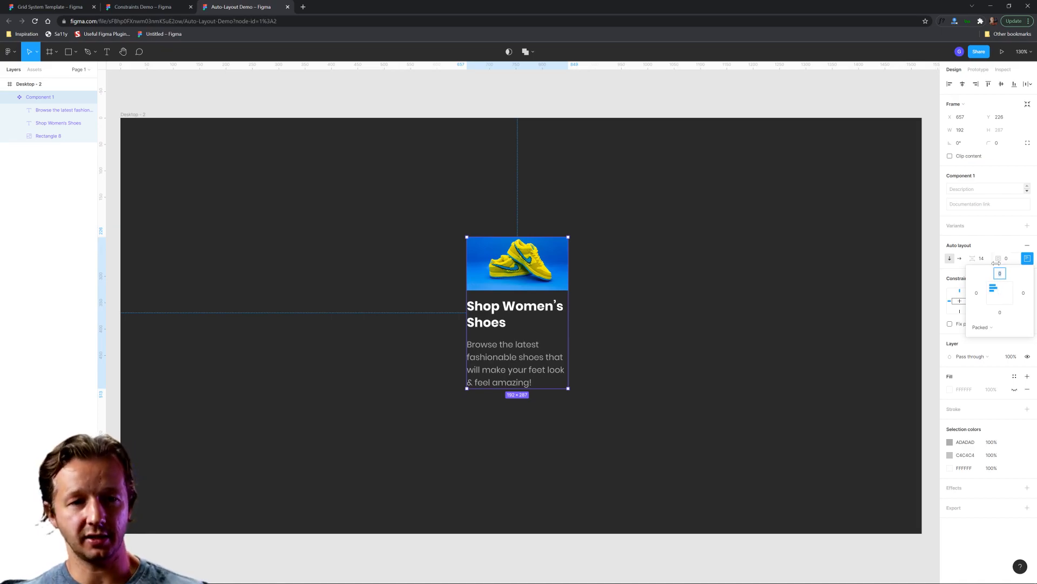
click(1001, 295)
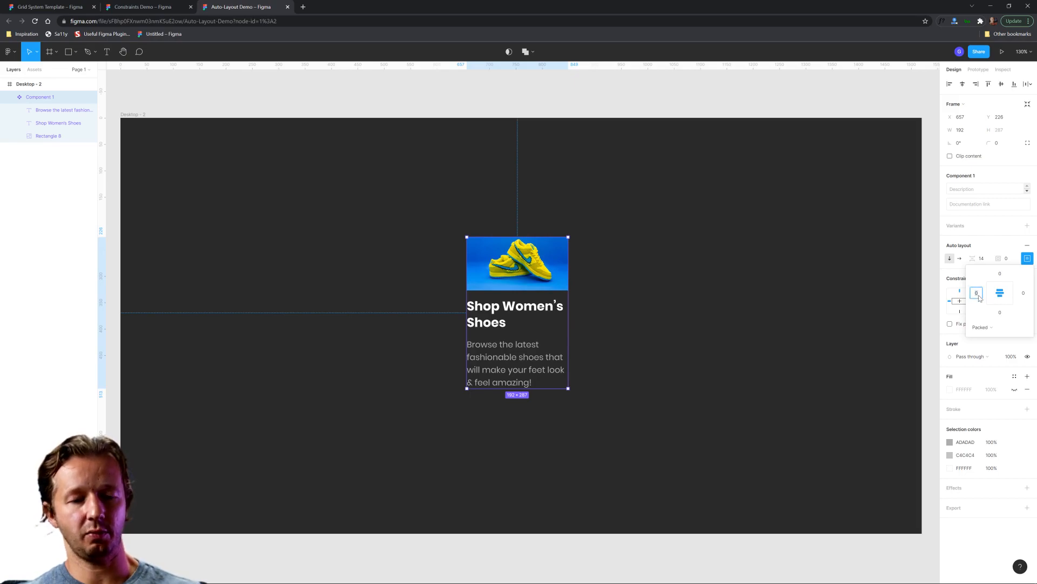
Step: Try 10 of left and right auto-layout padding on the component, and undo both changes
text(10)
key(Return)
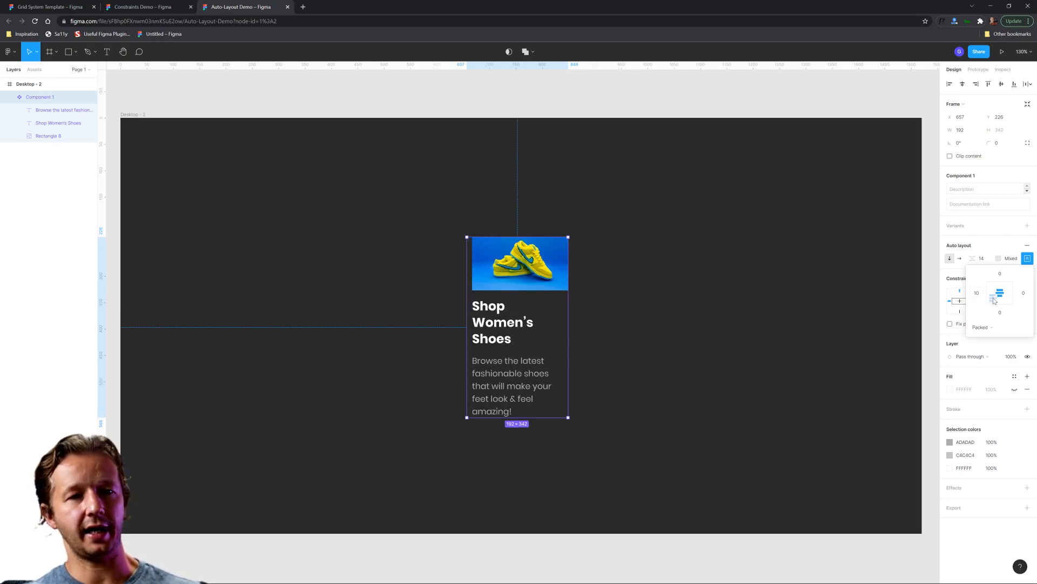
click(1024, 293)
text(10)
key(Return)
click(1024, 294)
text(10)
key(Return)
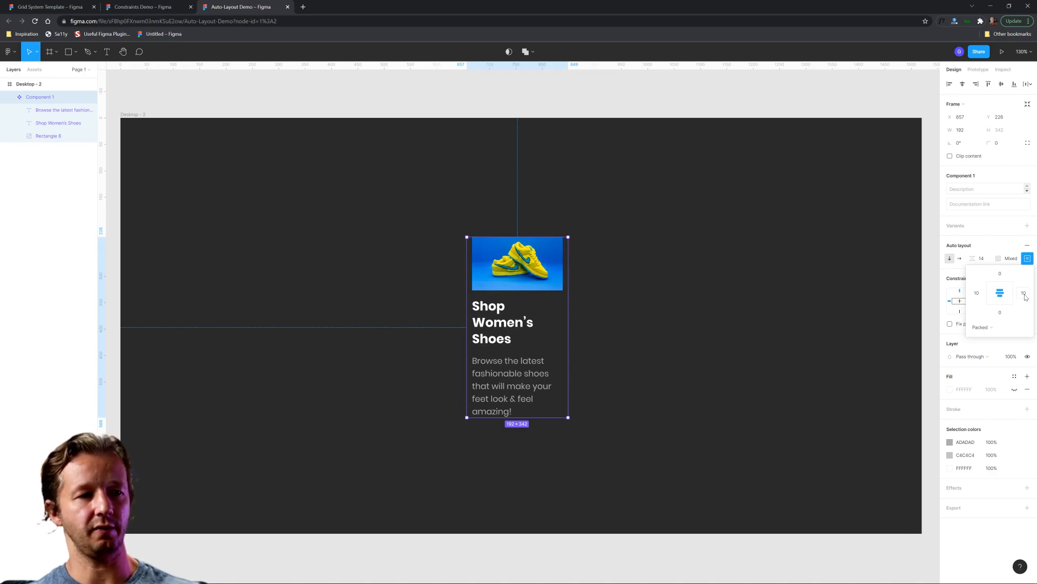
key(ctrl+z)
key(ctrl+z)
Step: Move the card component horizontally across the frame to X 436
click(769, 327)
click(483, 265)
drag(516, 268, 399, 268)
click(495, 277)
click(421, 273)
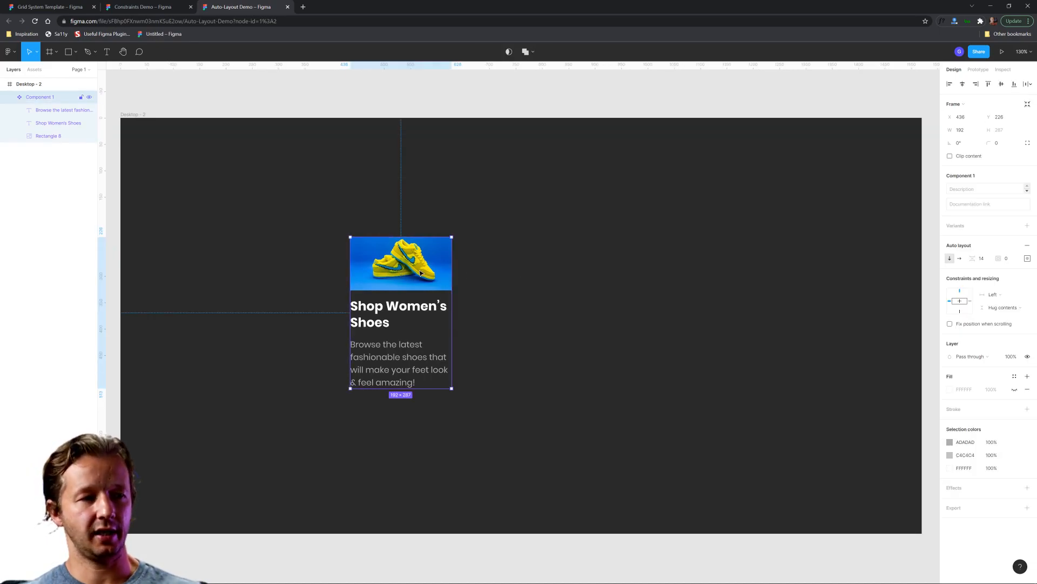
Step: Reorder the card so the heading comes first, the description second and the shoe image last
double_click(401, 307)
drag(402, 307, 401, 259)
double_click(406, 357)
key(Escape)
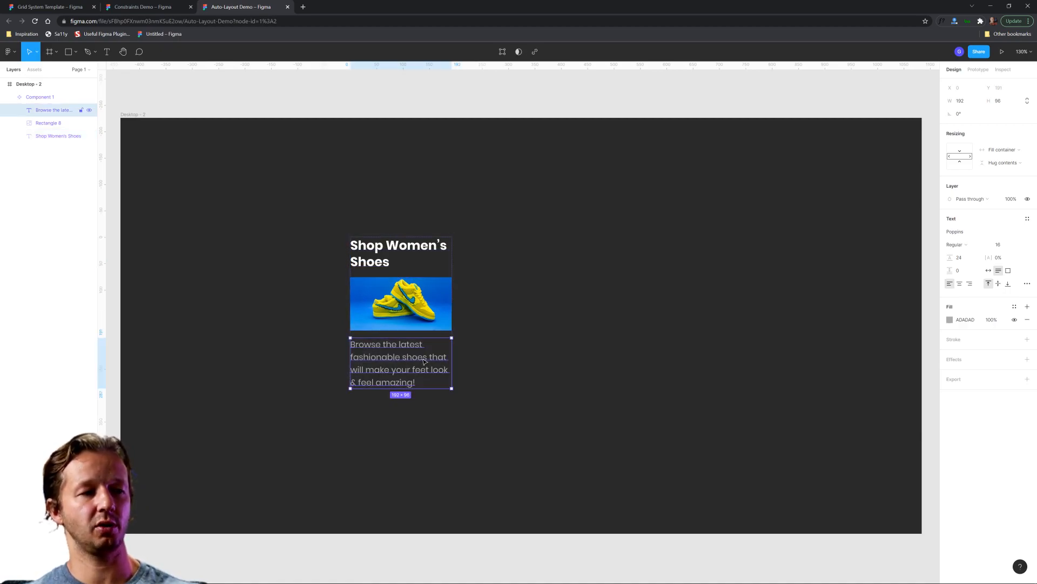
key(Up)
click(530, 362)
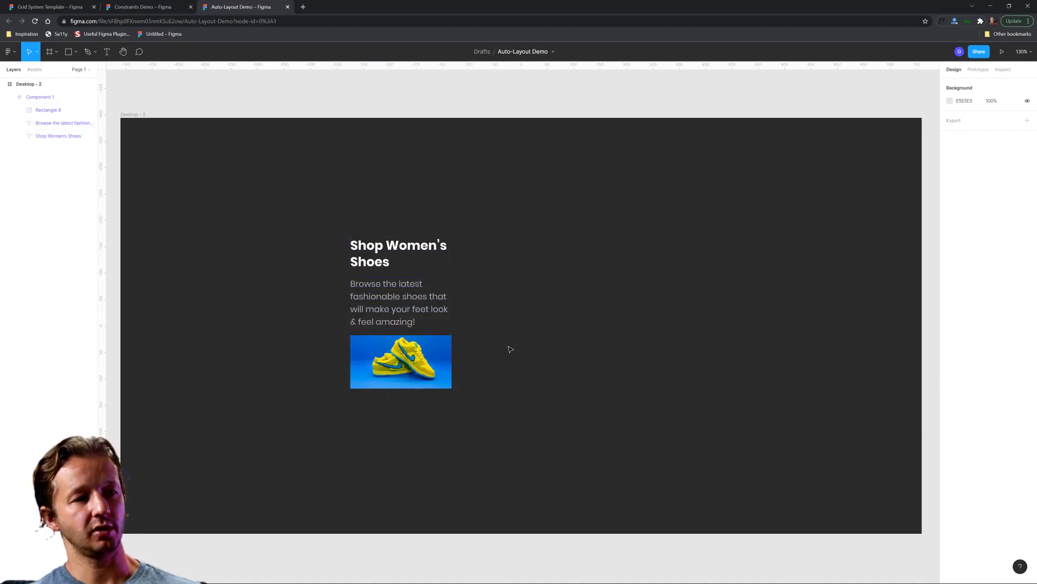
Step: Restore the card's stacking order to shoe image, heading and description
double_click(390, 307)
key(Down)
key(Return)
key(Escape)
key(Tab)
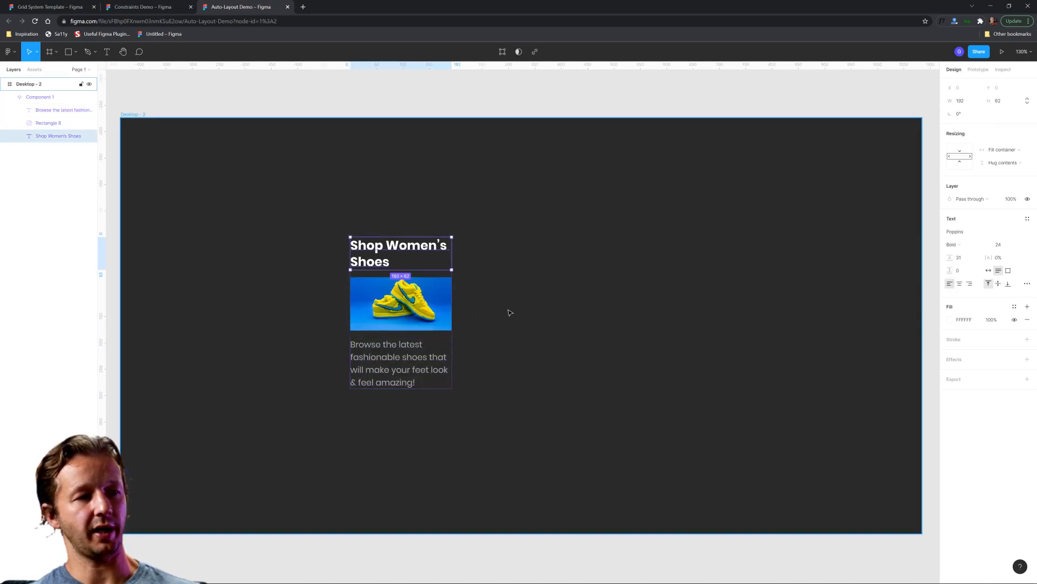
key(Down)
Step: Reposition the card component at X 420, Y 229
click(530, 315)
click(405, 259)
drag(408, 275, 397, 276)
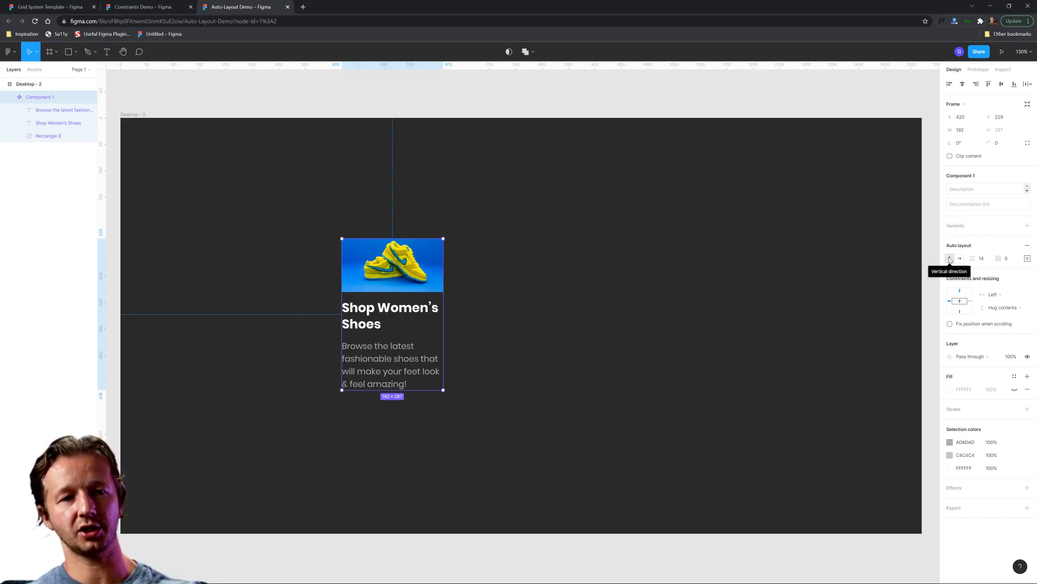
Step: Try the horizontal auto-layout direction on the card, and return it to vertical
click(960, 259)
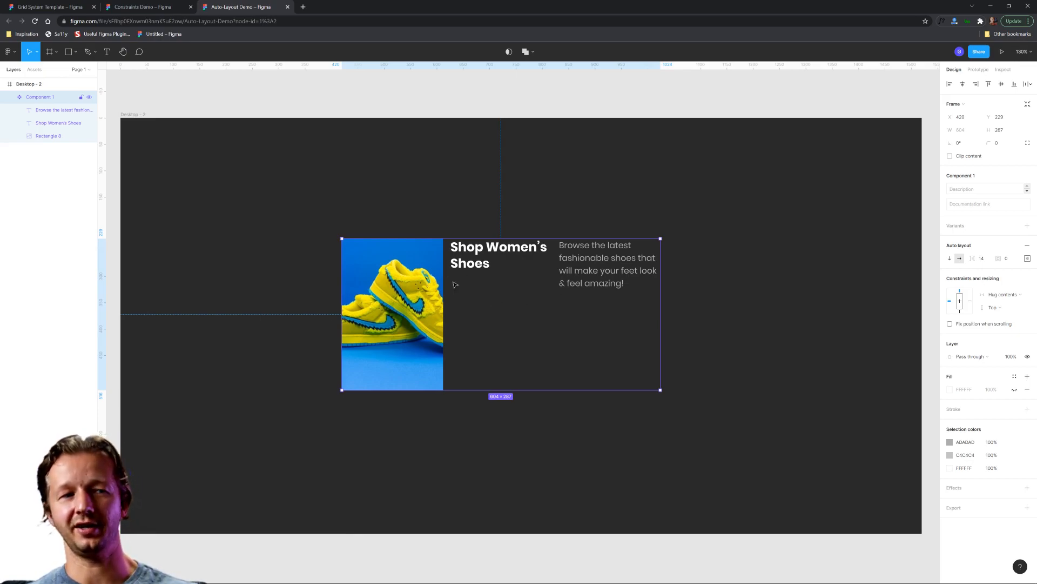
key(shift+v)
click(585, 324)
click(424, 279)
key(ctrl+z)
Step: Duplicate the card component and place the copy beside the original at X 752
click(422, 280)
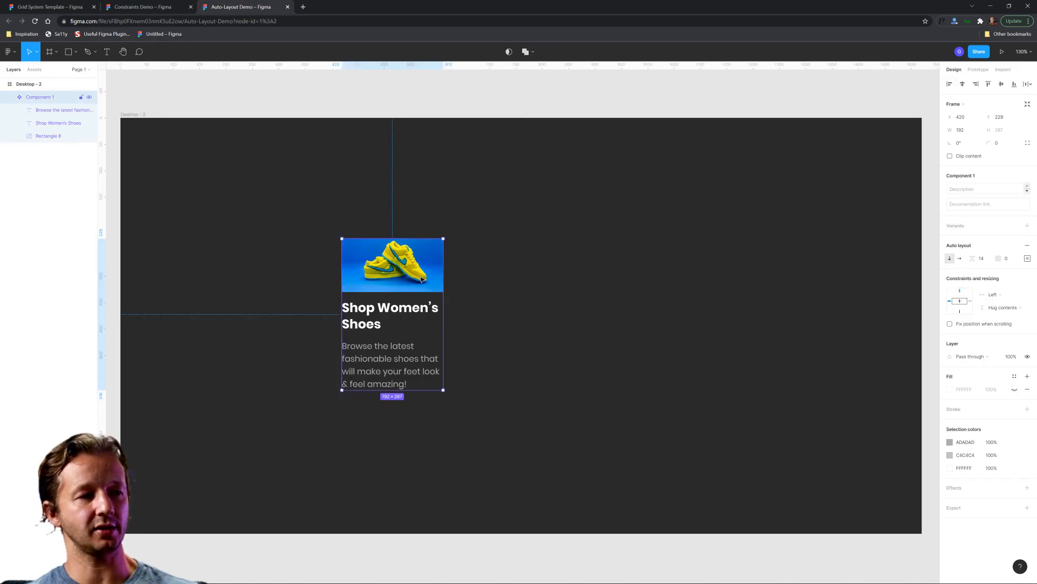
key(ctrl+d)
drag(416, 280, 574, 279)
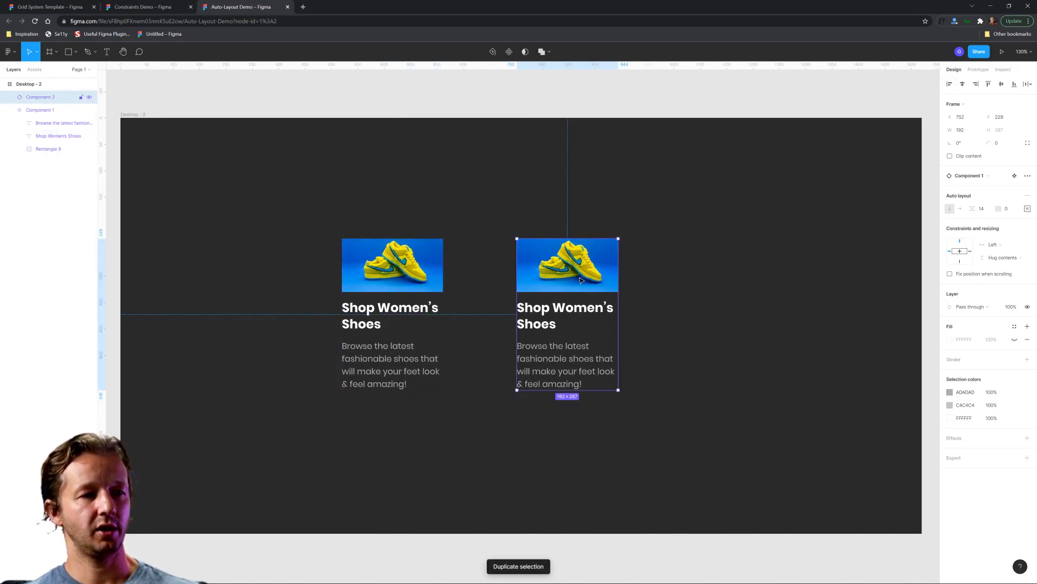
Step: Detach the copied card from its main component and select the detached frame
right_click(571, 270)
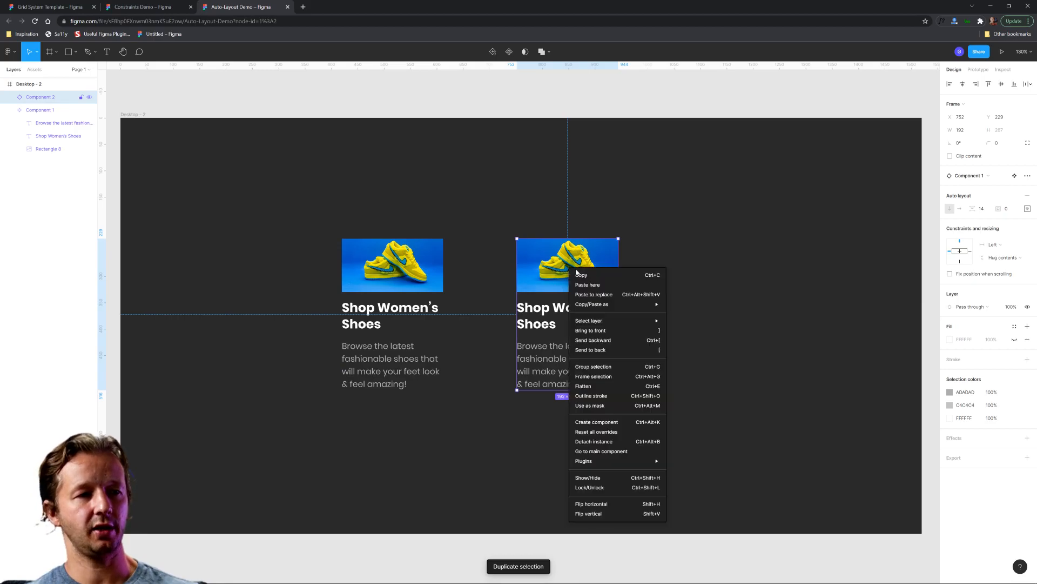
click(594, 442)
click(746, 365)
click(584, 293)
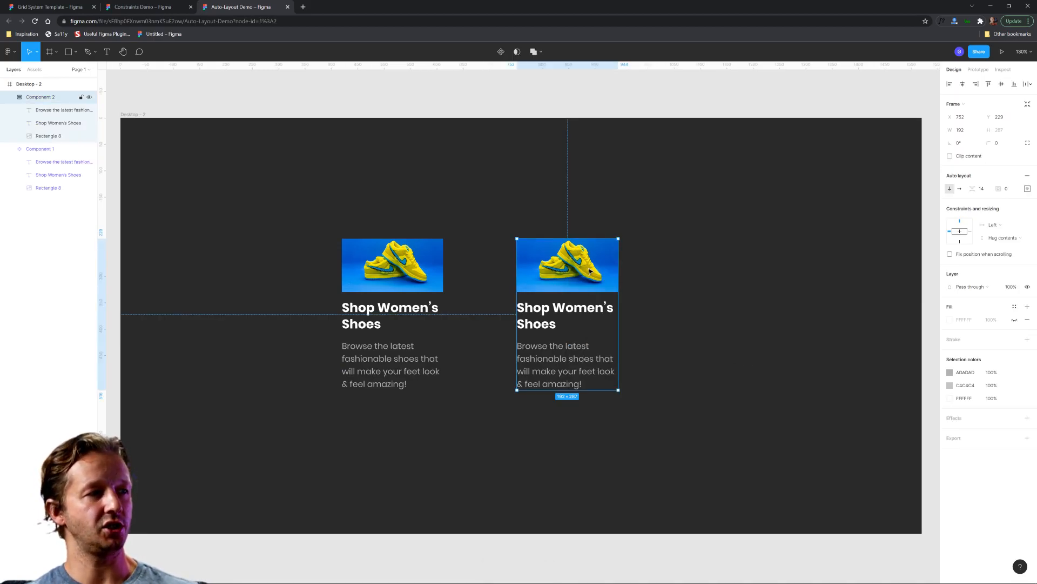
Step: Shift the detached card copy to X 760 and ungroup it into separate image and text layers
mouse_move(590, 272)
mouse_down()
mouse_move(606, 272)
mouse_move(584, 274)
mouse_up()
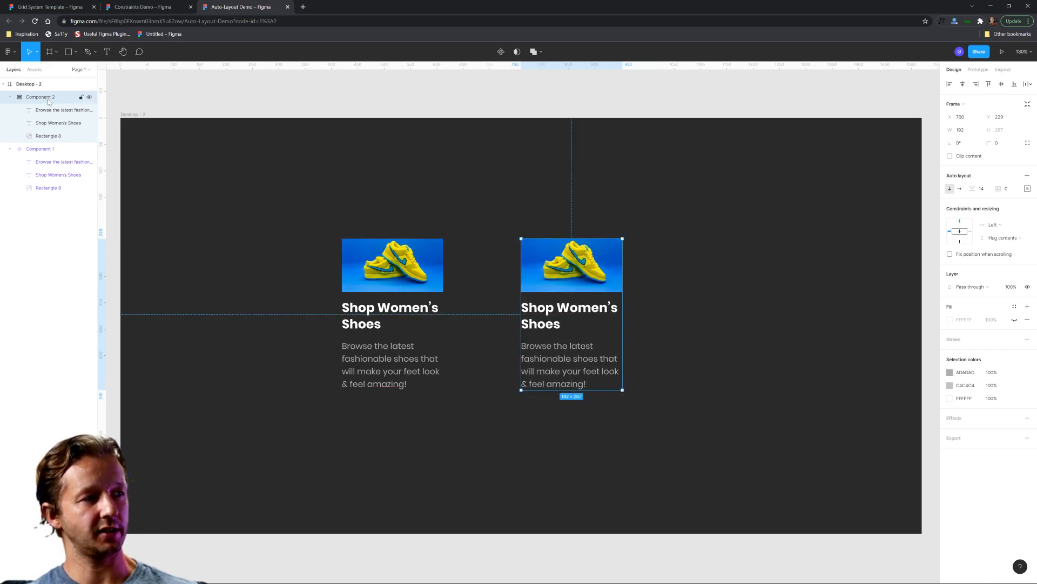
click(663, 286)
click(578, 306)
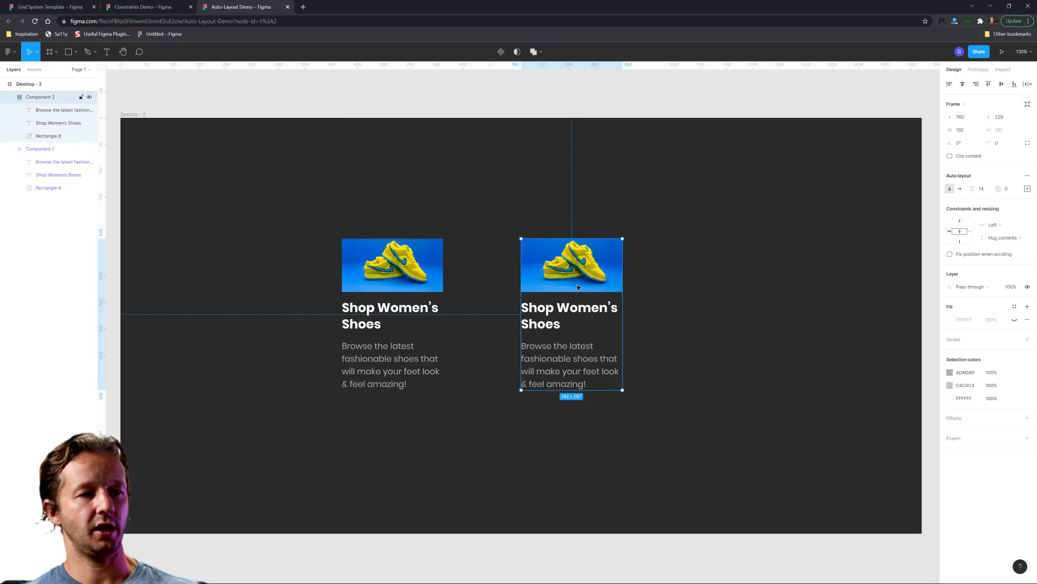
right_click(570, 283)
click(588, 400)
click(745, 360)
Step: Place the ungrouped title beside the image, with the description beneath the title at X 991, Y 296
click(555, 316)
drag(555, 315, 690, 246)
drag(593, 371, 684, 308)
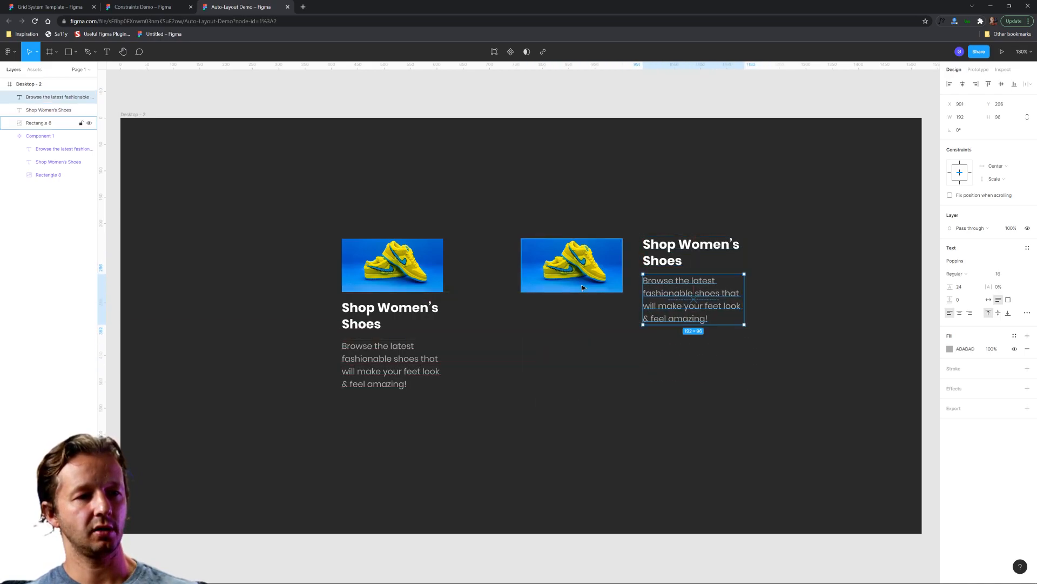
Step: Increase the ungrouped shoe image's height to 157 px
click(593, 291)
drag(593, 293, 593, 322)
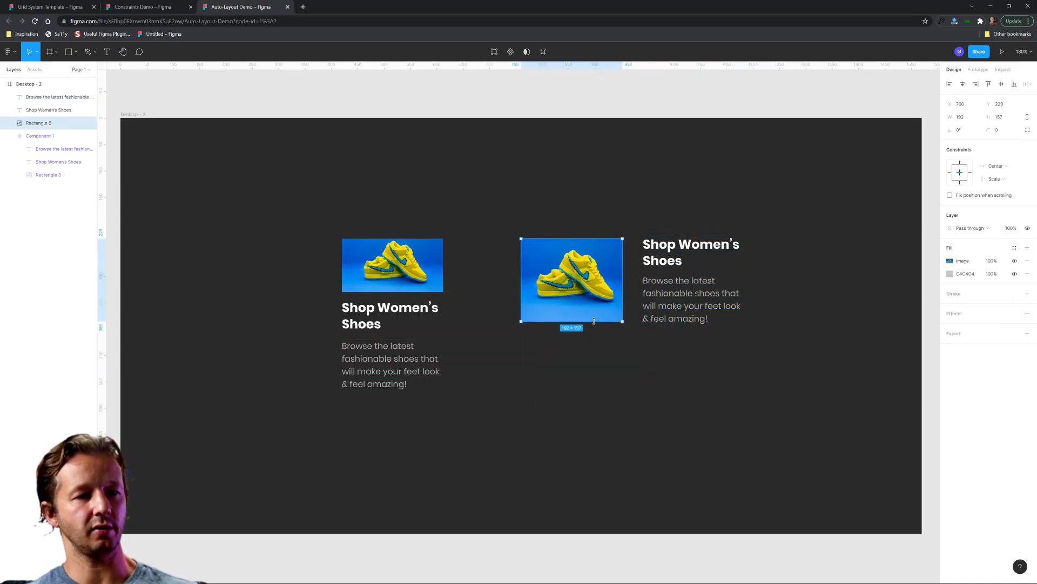
click(609, 357)
Step: Move the original vertical card component further left in the frame, away from the copy
click(357, 284)
click(516, 378)
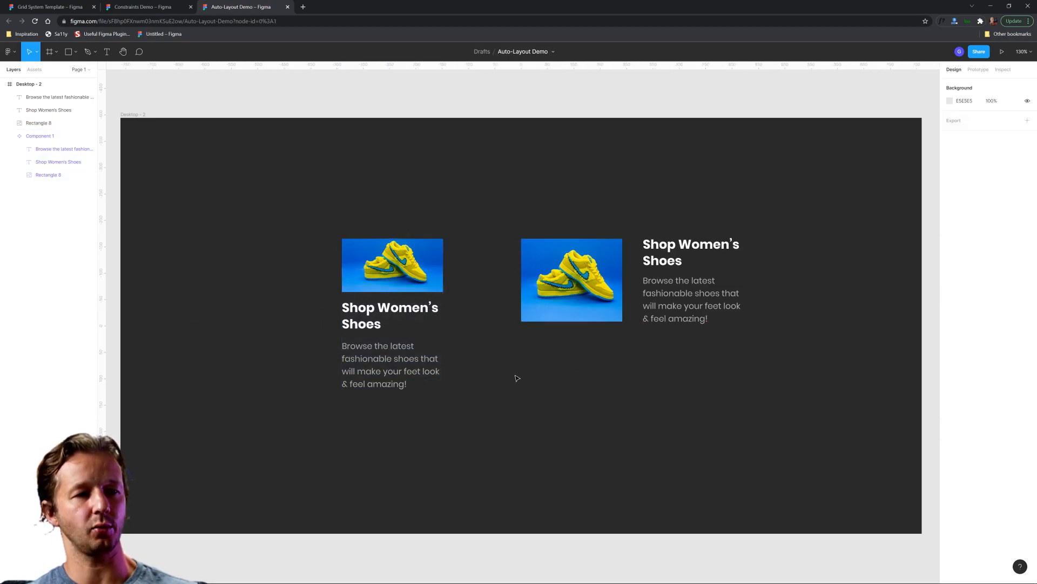
drag(398, 348, 350, 348)
click(645, 409)
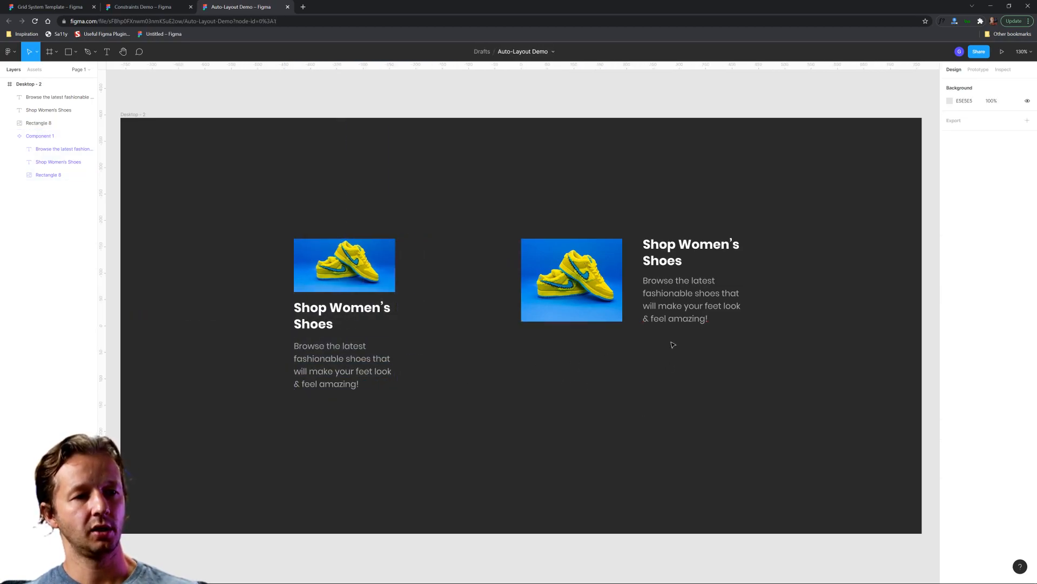
Step: Shorten the ungrouped description's text box to 90 px high so it ends level with the image
click(677, 319)
drag(677, 320, 697, 322)
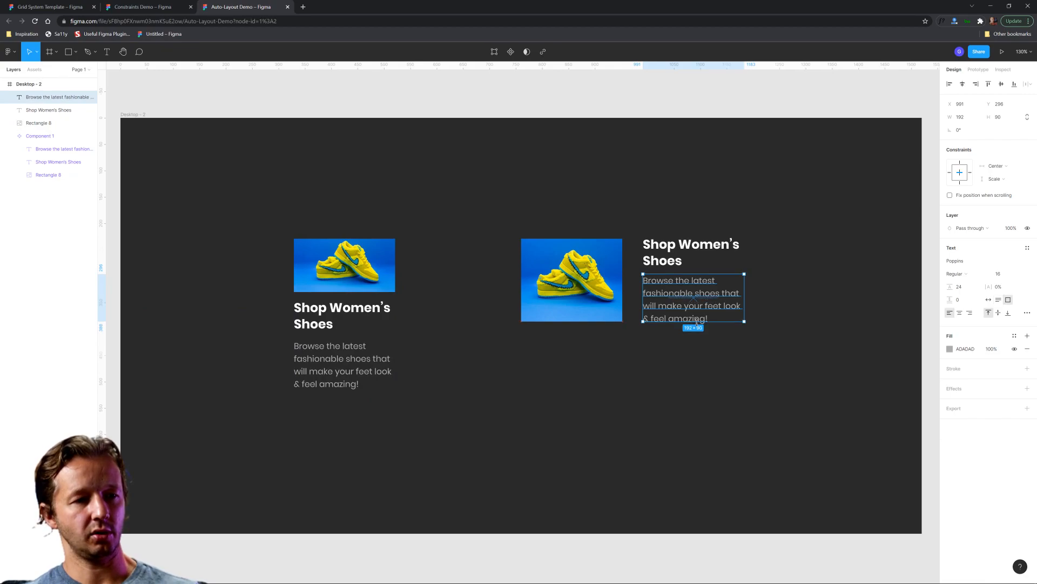
click(677, 354)
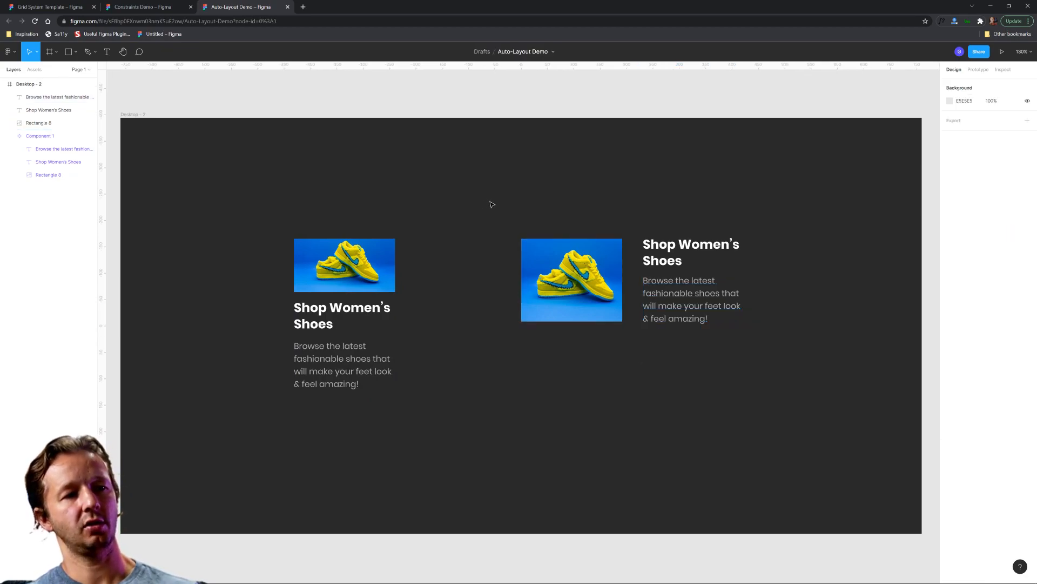
Step: Move the ungrouped title and description closer to the shoe image, to X 976
drag(636, 216, 704, 339)
click(701, 421)
drag(484, 226, 791, 360)
click(762, 315)
Step: Try narrowing the loose image and both texts together to 342 px wide, and undo the resize
drag(533, 209, 754, 356)
drag(738, 296, 701, 292)
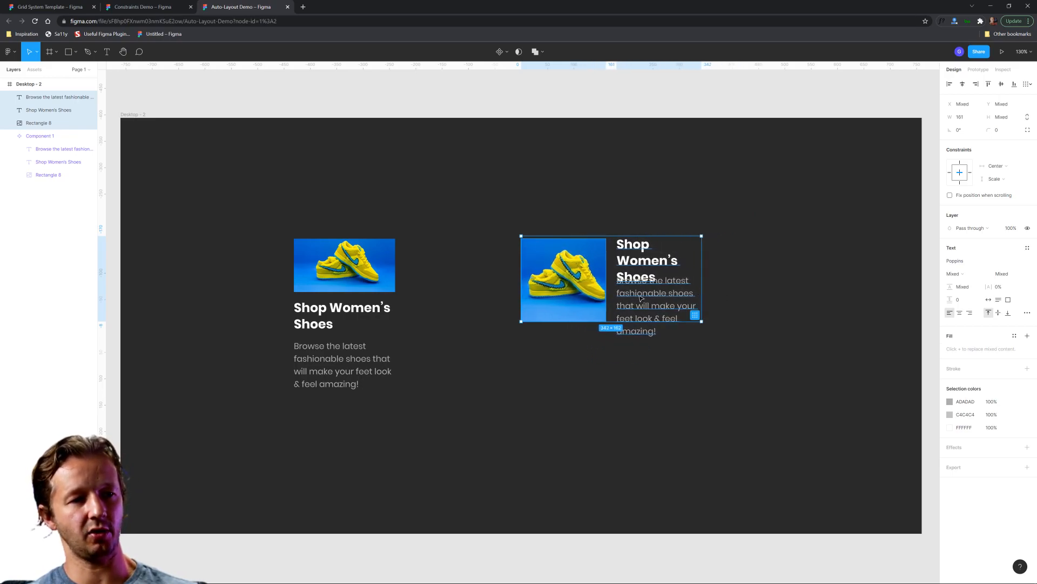
key(ctrl+z)
click(783, 299)
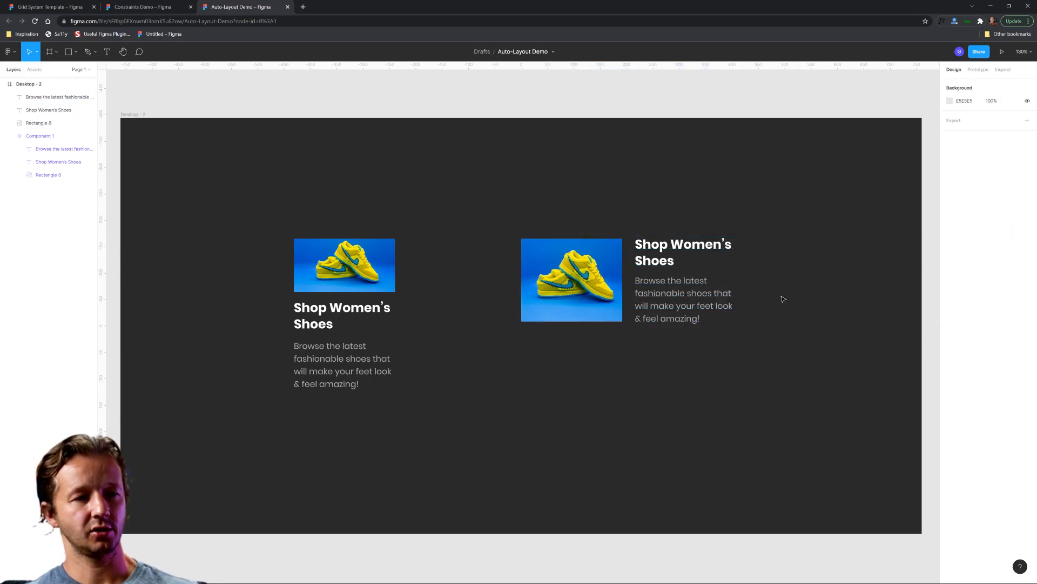
Step: Combine the loose title and description into a component and add vertical auto layout to it
click(661, 264)
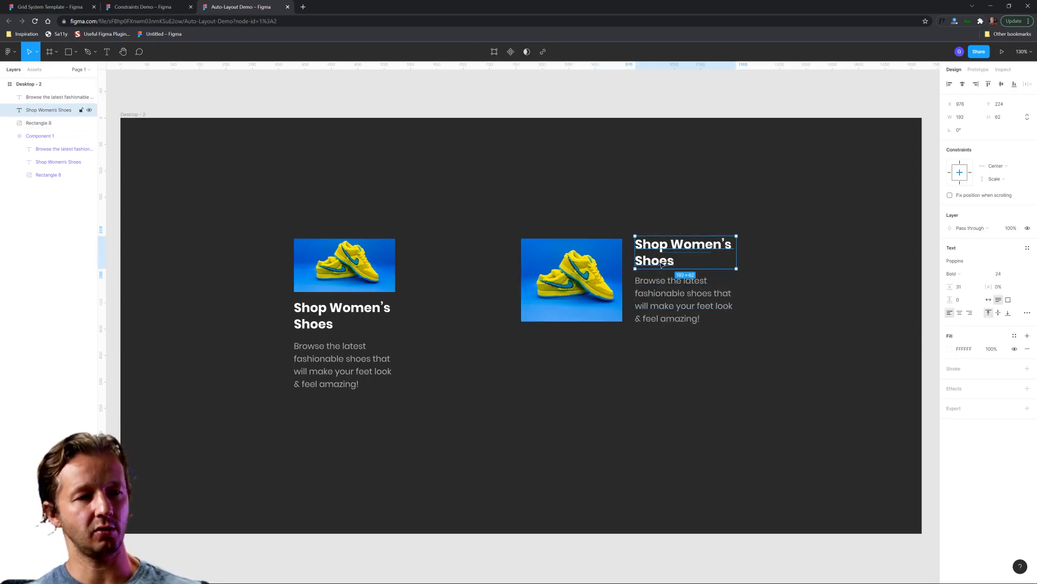
shift+click(675, 289)
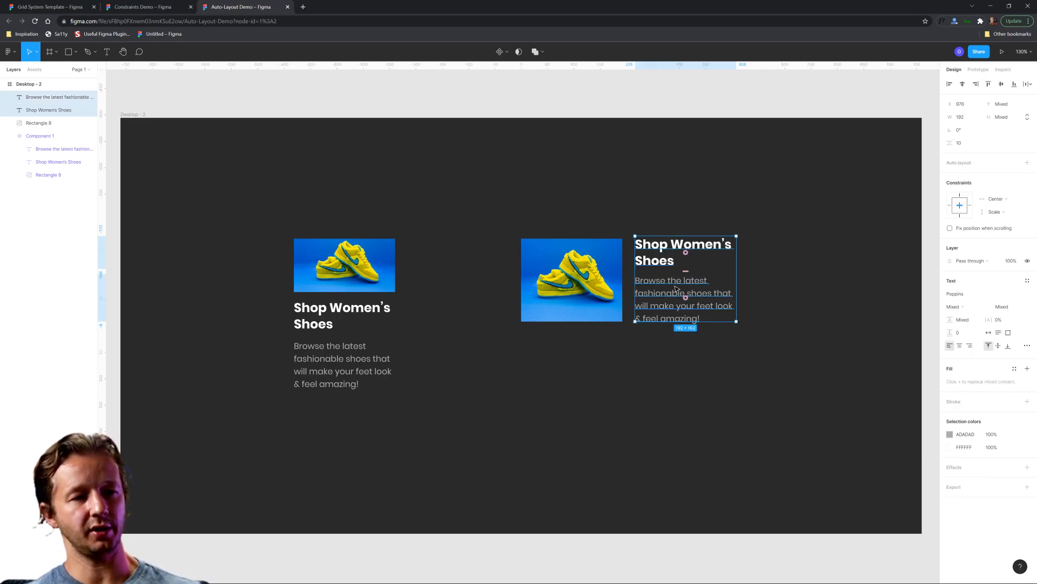
right_click(676, 289)
click(704, 449)
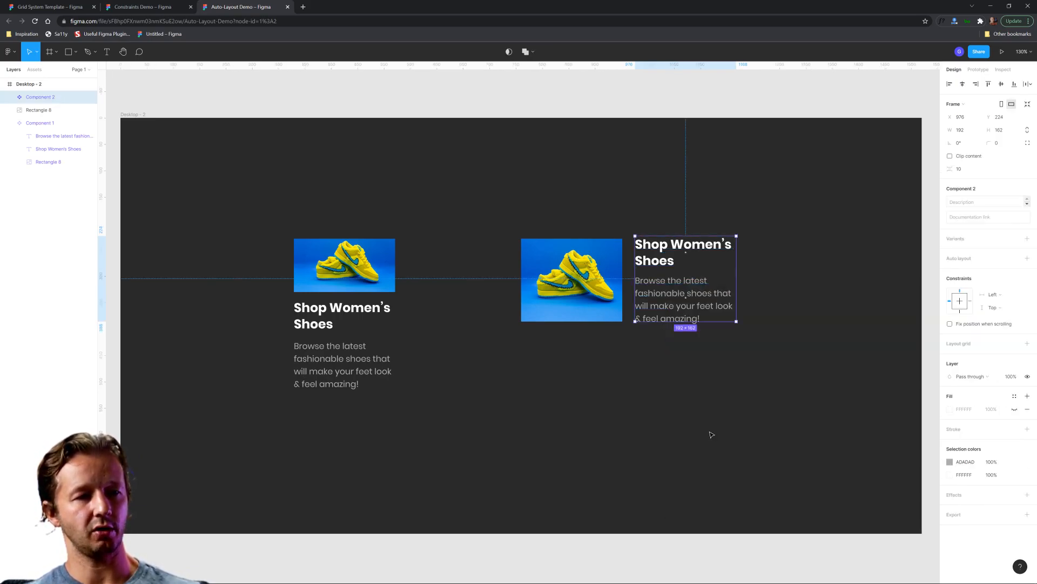
click(1027, 257)
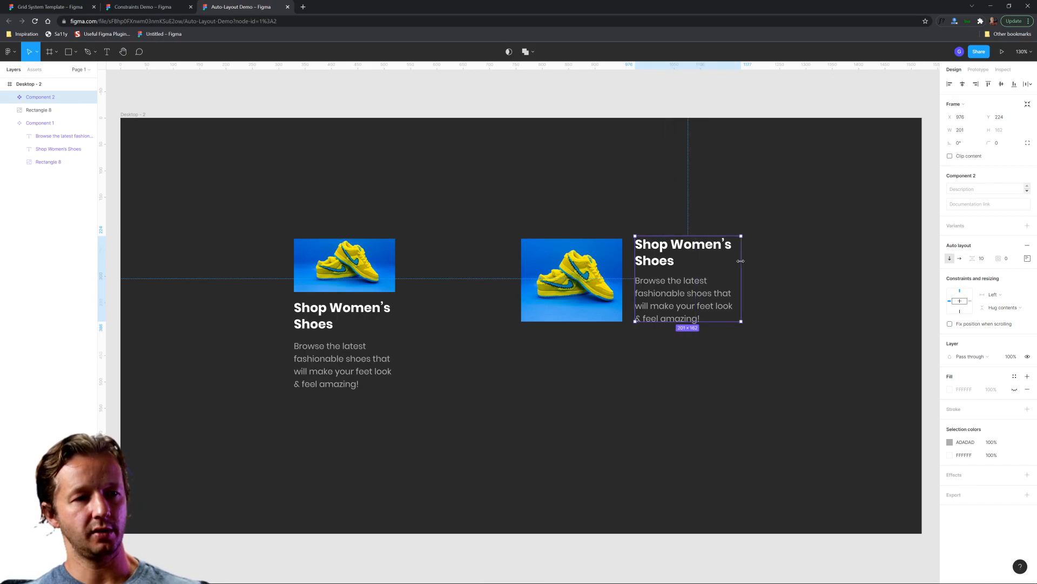
Step: Set the widths of the title and description to Fill container, and widen their text component to 242 px
double_click(709, 248)
shift+click(702, 299)
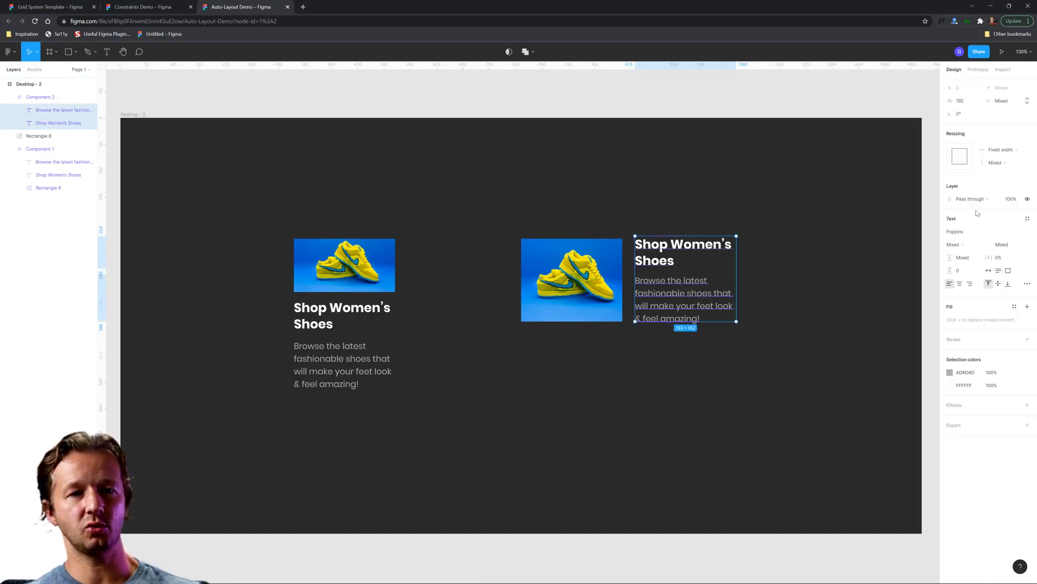
click(1010, 150)
click(993, 170)
click(753, 264)
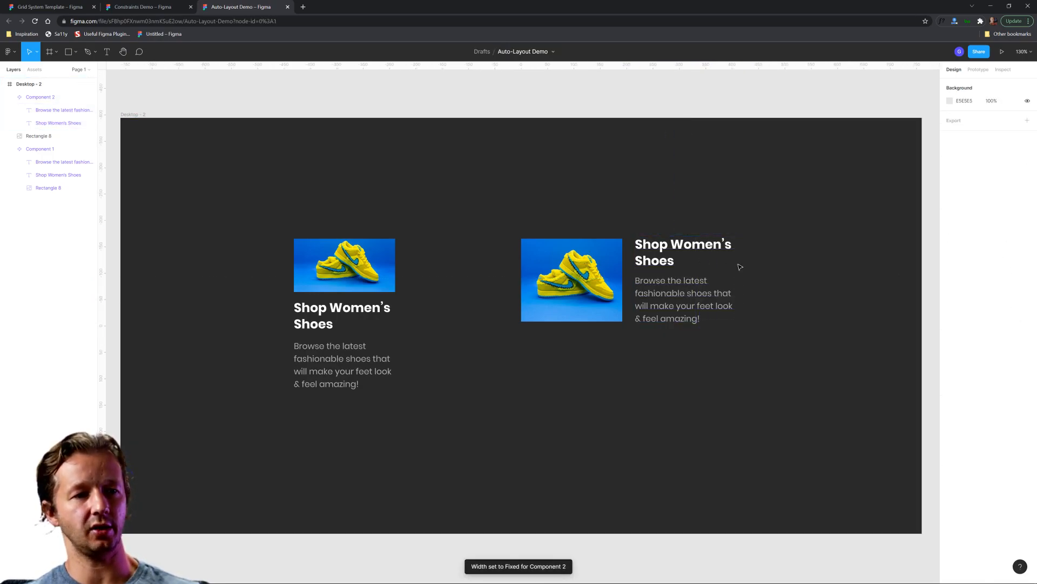
click(732, 259)
drag(736, 258, 764, 260)
Step: Create a component from the shoe image and the text component beside it
click(591, 279)
shift+click(684, 279)
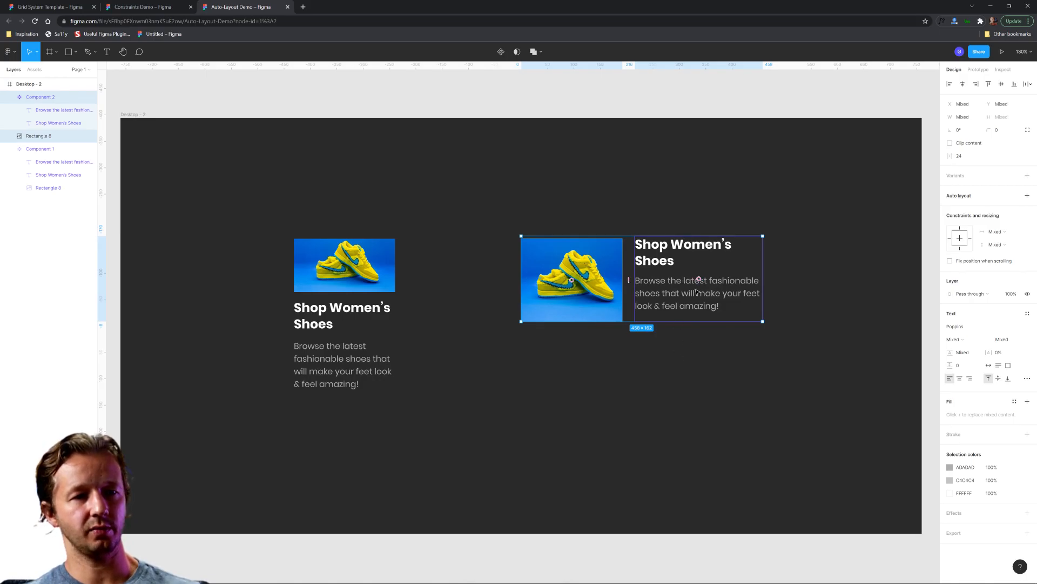
right_click(697, 297)
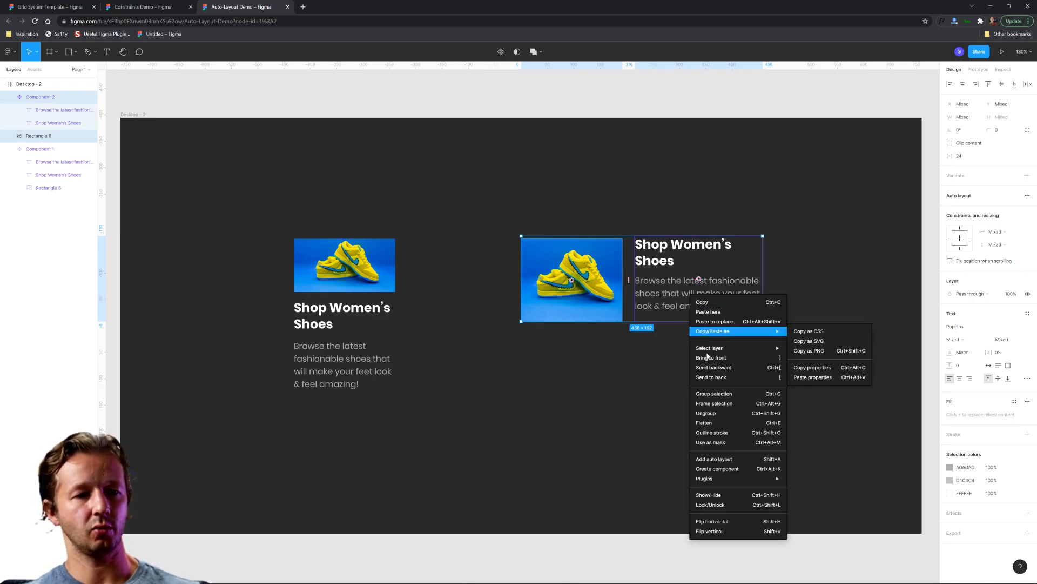
click(717, 469)
Step: Move the main text component fully outside the Desktop - 2 frame, onto the canvas beside it
click(827, 313)
click(920, 261)
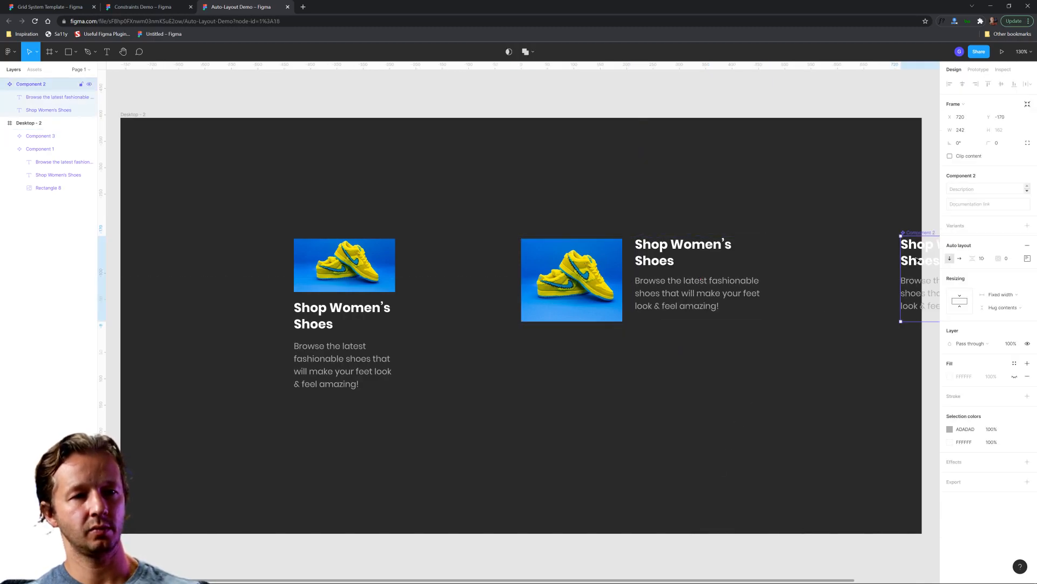
scroll(797, 276, right, 3)
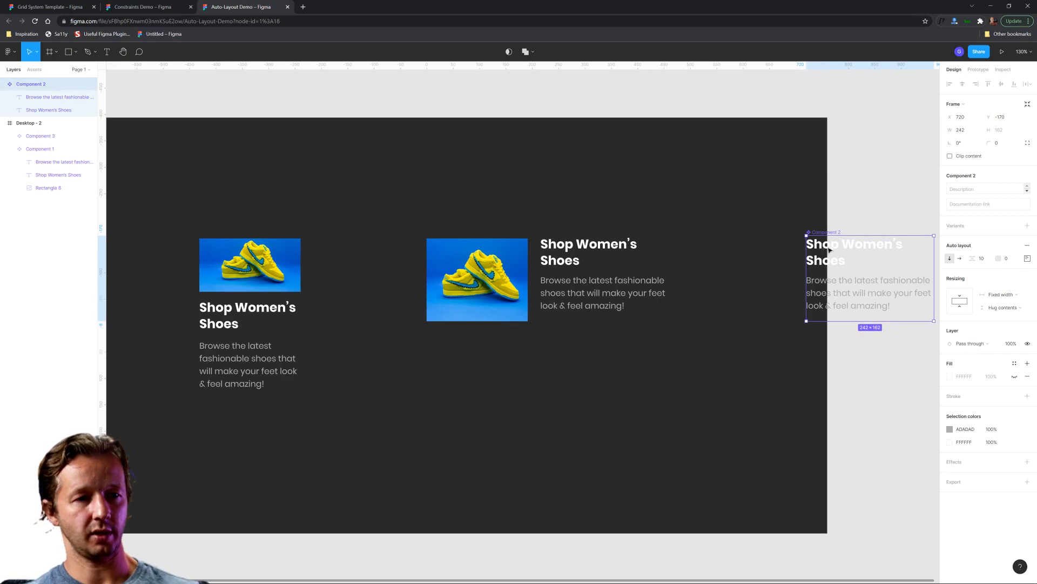
drag(825, 249, 878, 250)
Step: Add horizontal auto layout to the image-and-text card component and try stretching its width
click(595, 256)
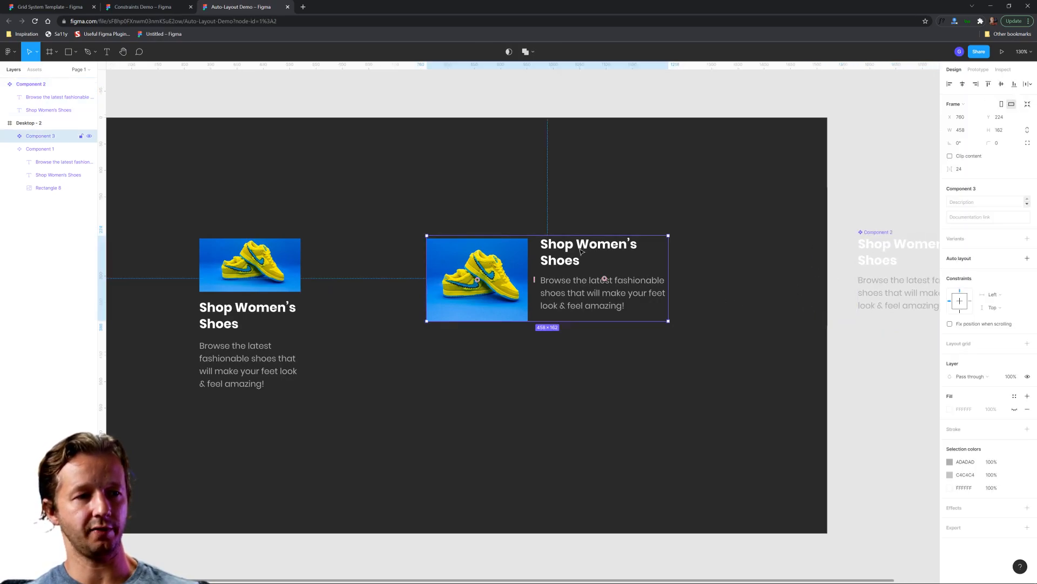
scroll(711, 259, right, 5)
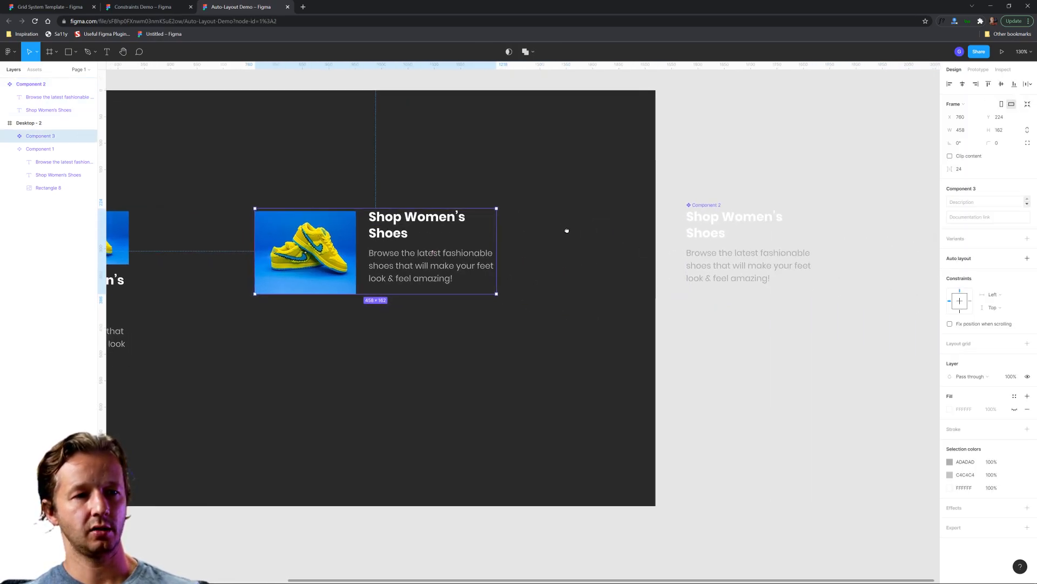
scroll(559, 248, left, 8)
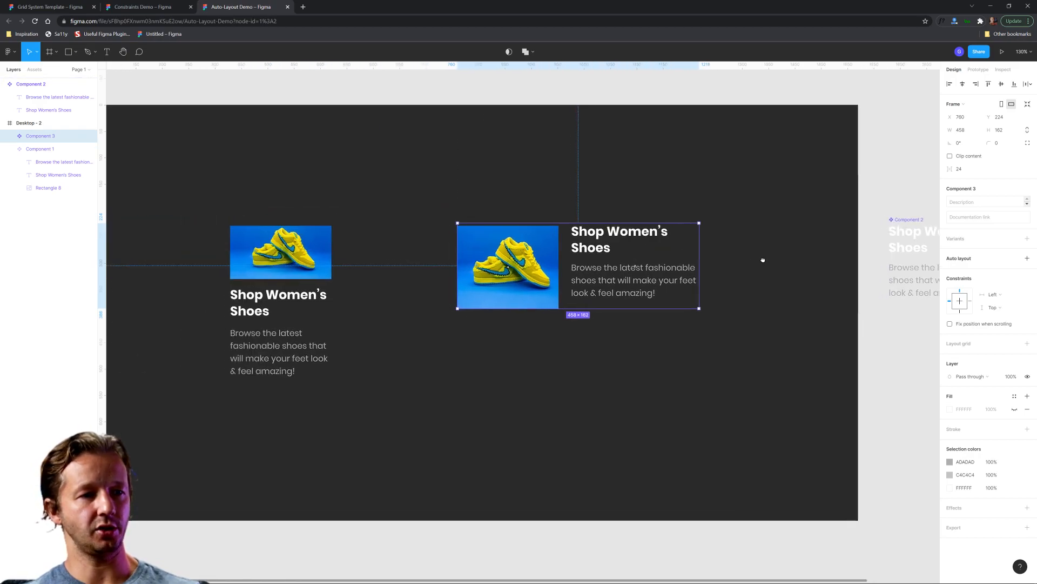
click(1027, 258)
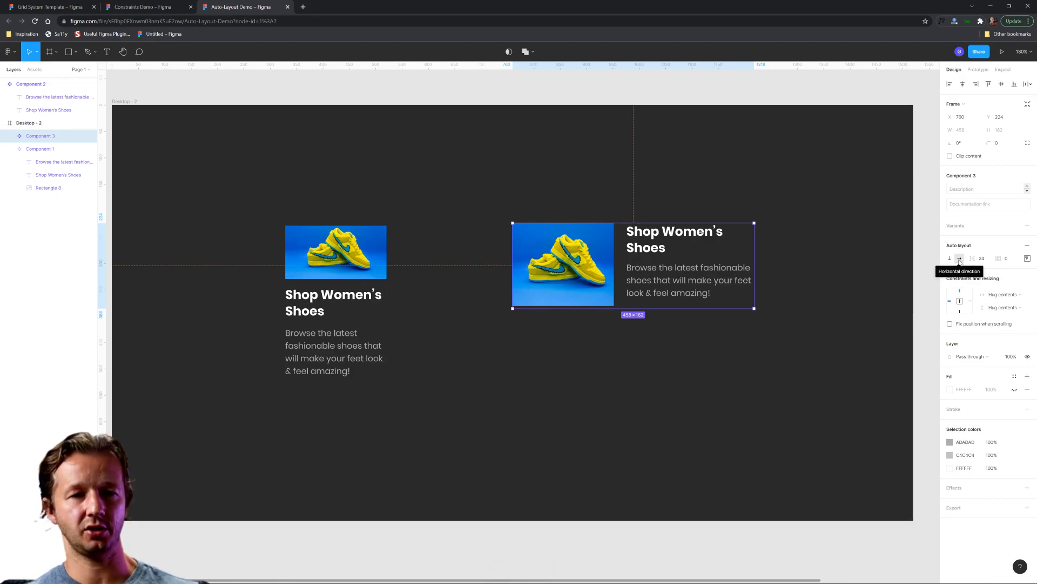
drag(754, 277, 796, 277)
double_click(797, 278)
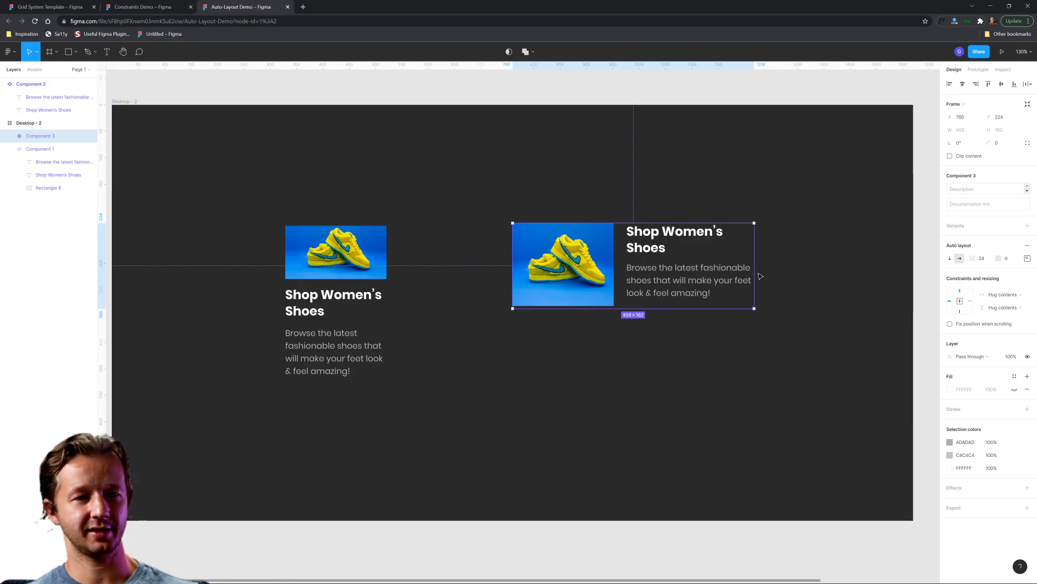
Step: Set the widths of the nested text component and the shoe image in the horizontal card to Fill container
double_click(735, 278)
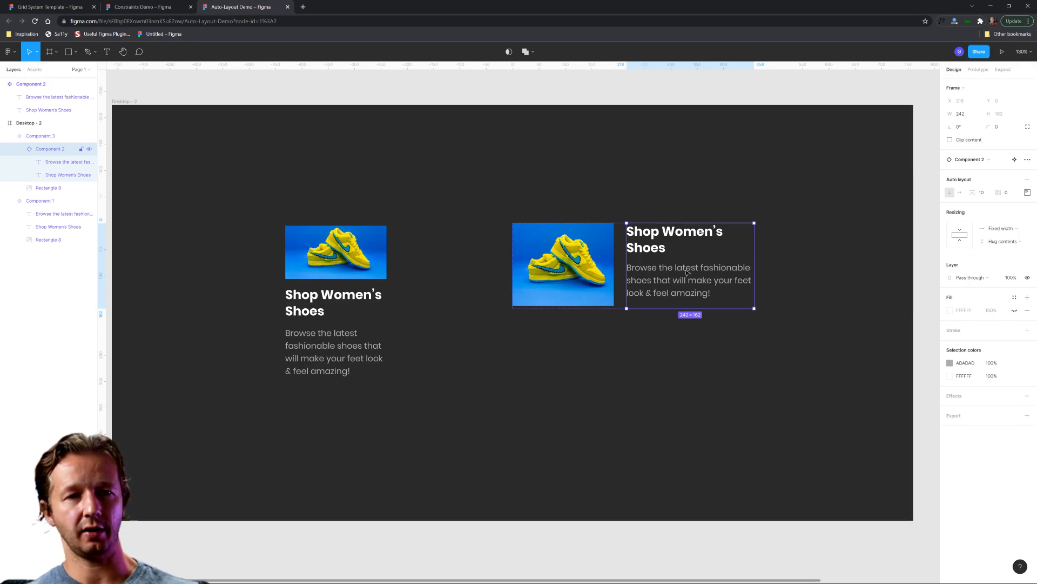
click(1001, 229)
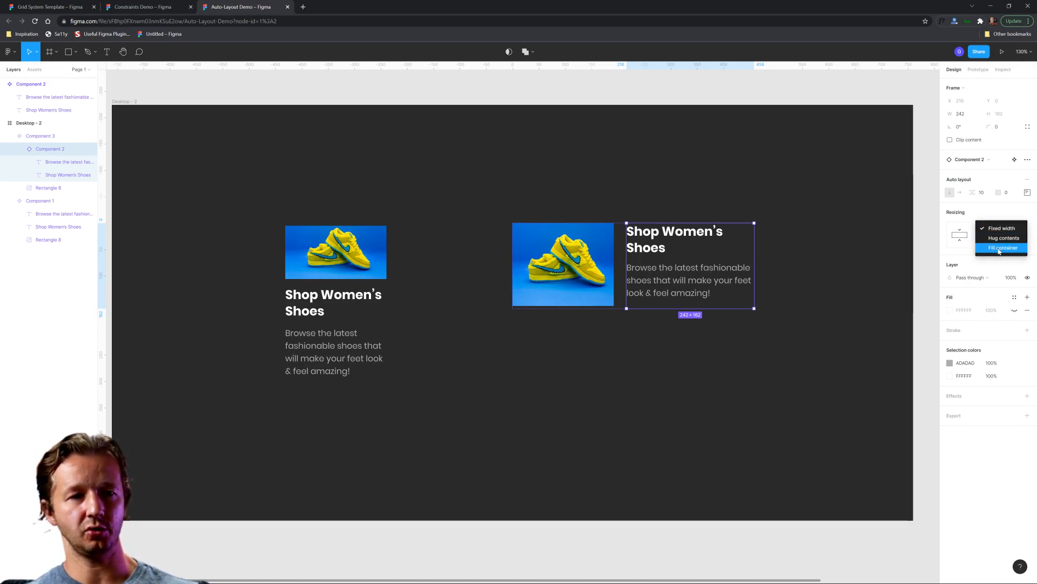
click(1001, 228)
click(567, 273)
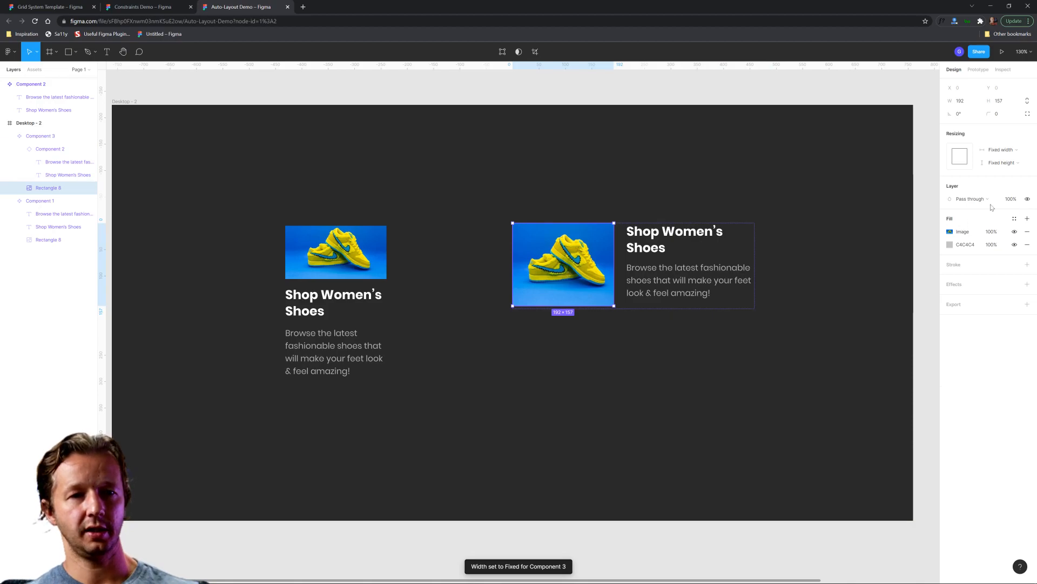
click(1001, 150)
click(1002, 160)
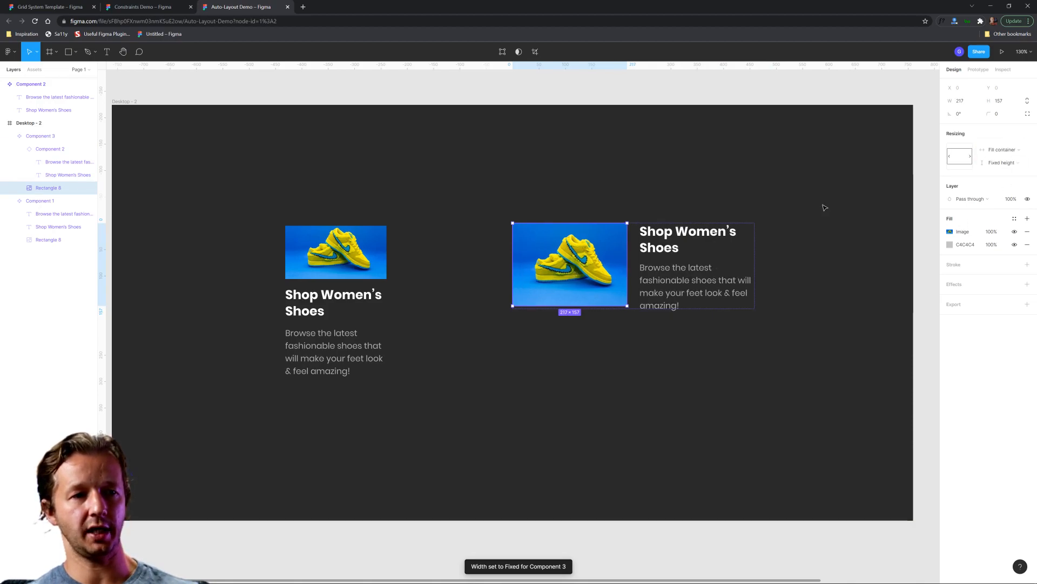
Step: Narrow the horizontal card component to 336 px wide and extend its height to enclose the wrapped text
key(Escape)
drag(754, 260, 690, 273)
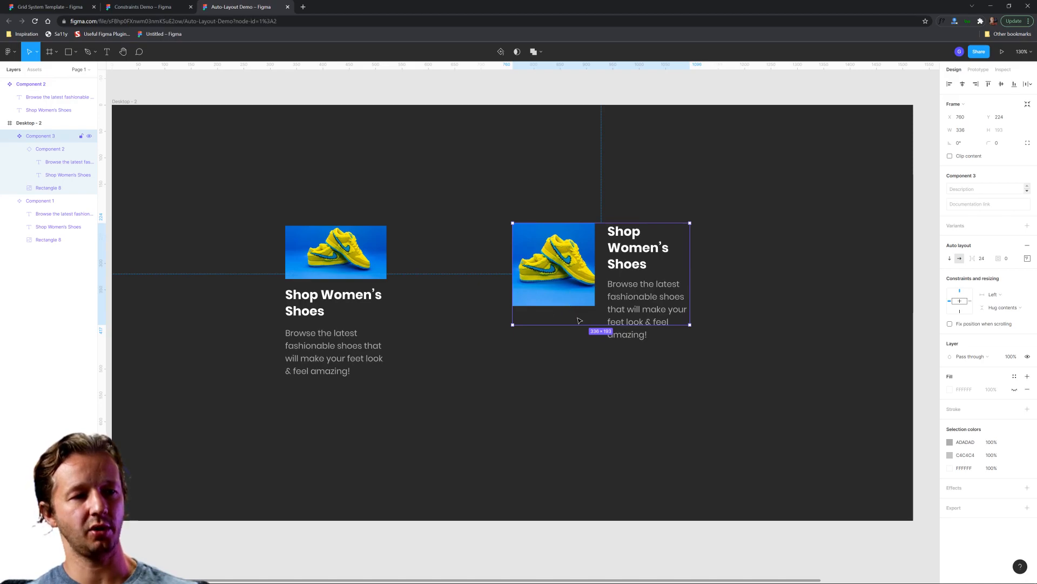
drag(585, 324, 583, 340)
Step: Set the height of the horizontal card's shoe image to Fill container
double_click(581, 274)
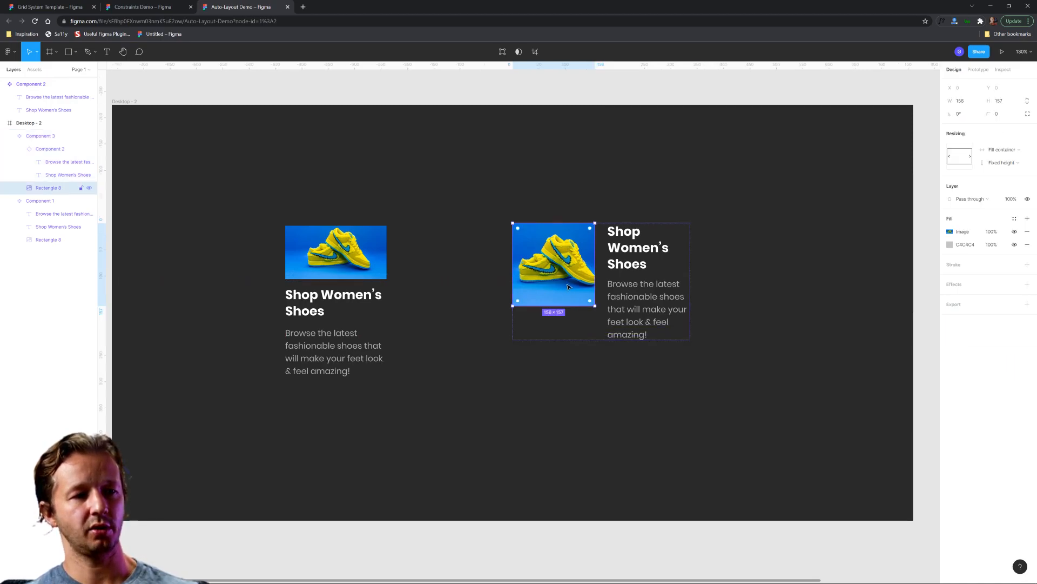
click(1002, 164)
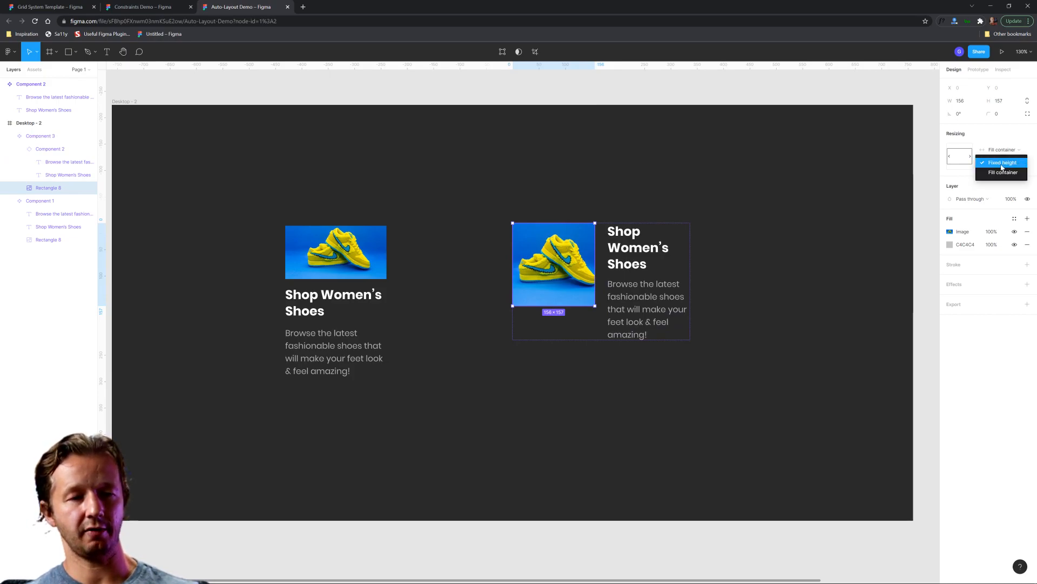
click(1003, 172)
click(783, 266)
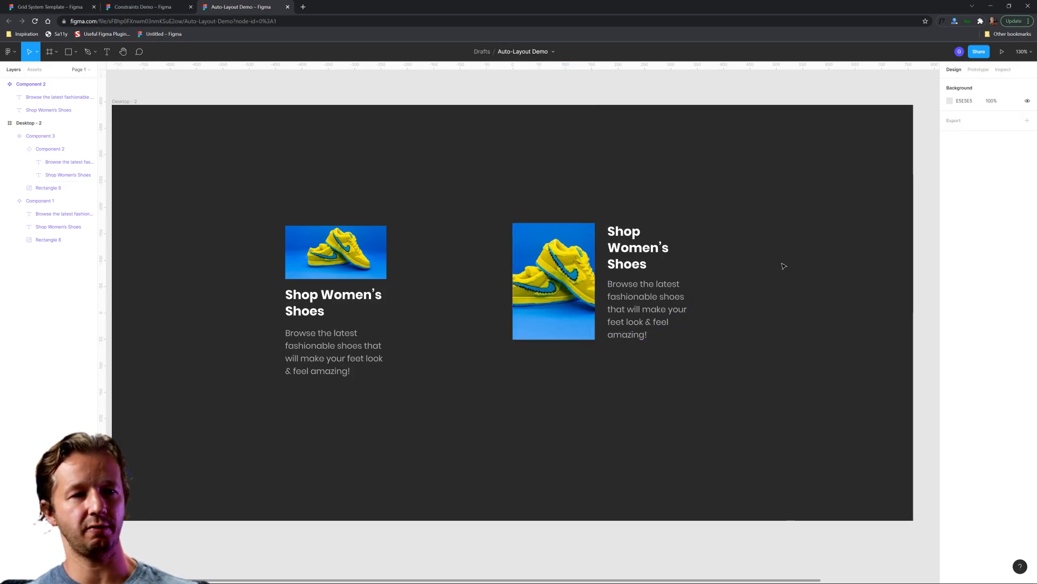
Step: Widen the horizontal card component again and reduce its height to sit just below the description
click(578, 267)
drag(690, 257, 753, 263)
drag(708, 339, 718, 318)
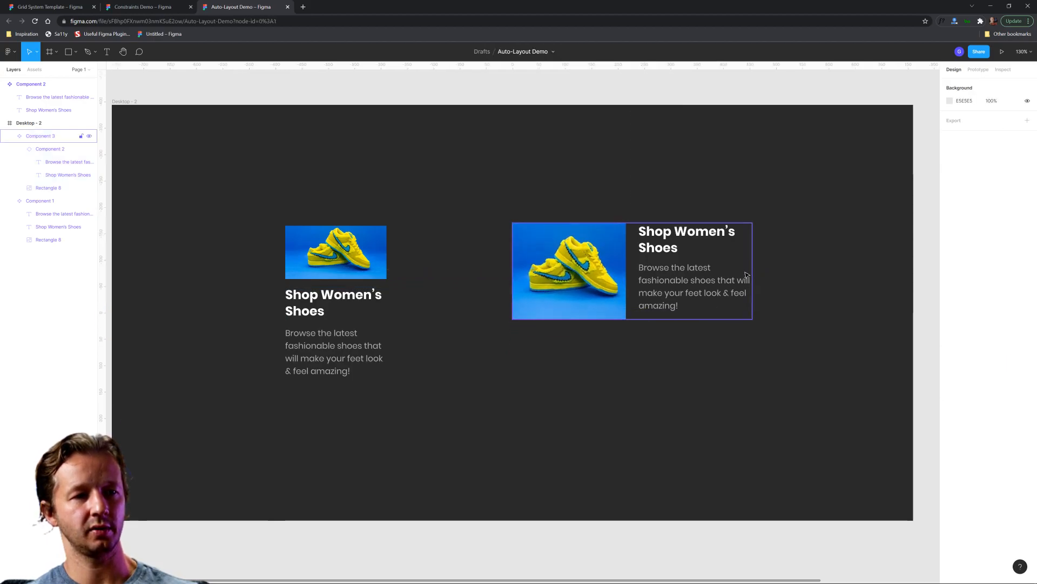
mouse_move(753, 277)
mouse_down()
mouse_move(799, 278)
mouse_move(744, 278)
mouse_up()
click(797, 276)
scroll(786, 280, down, 4)
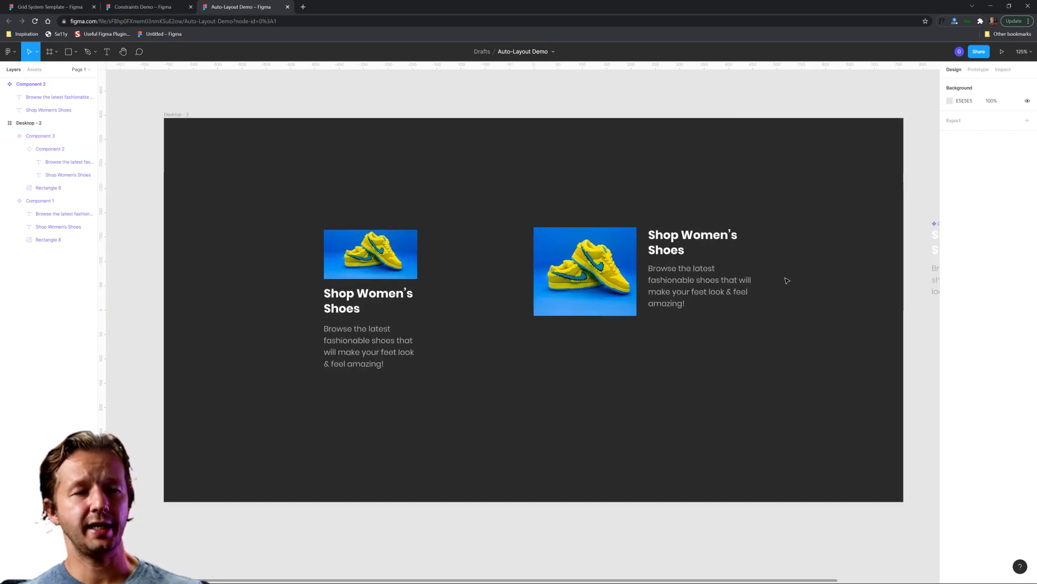
scroll(786, 280, up, 4)
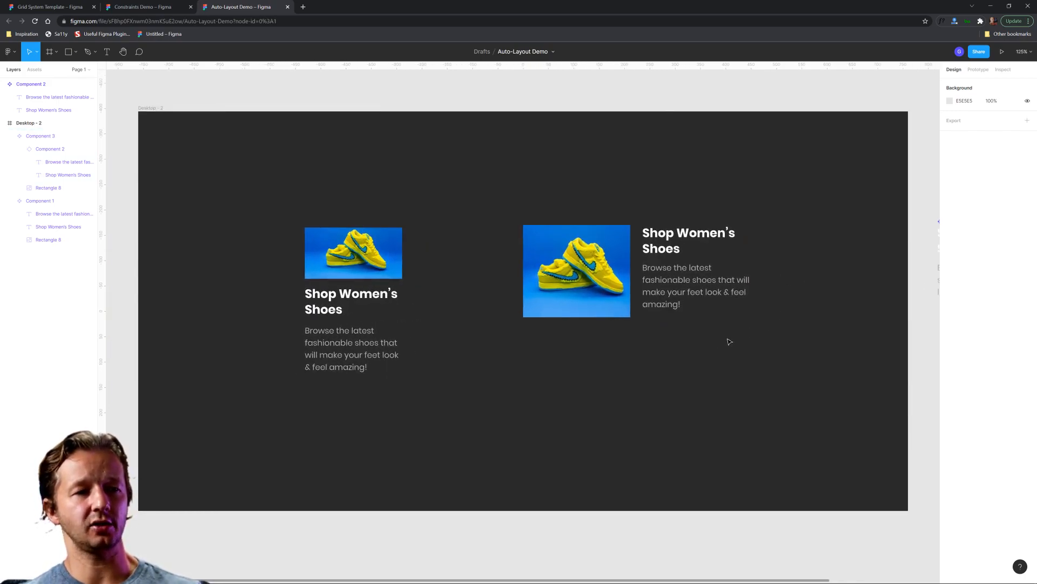
drag(280, 199, 420, 369)
click(436, 404)
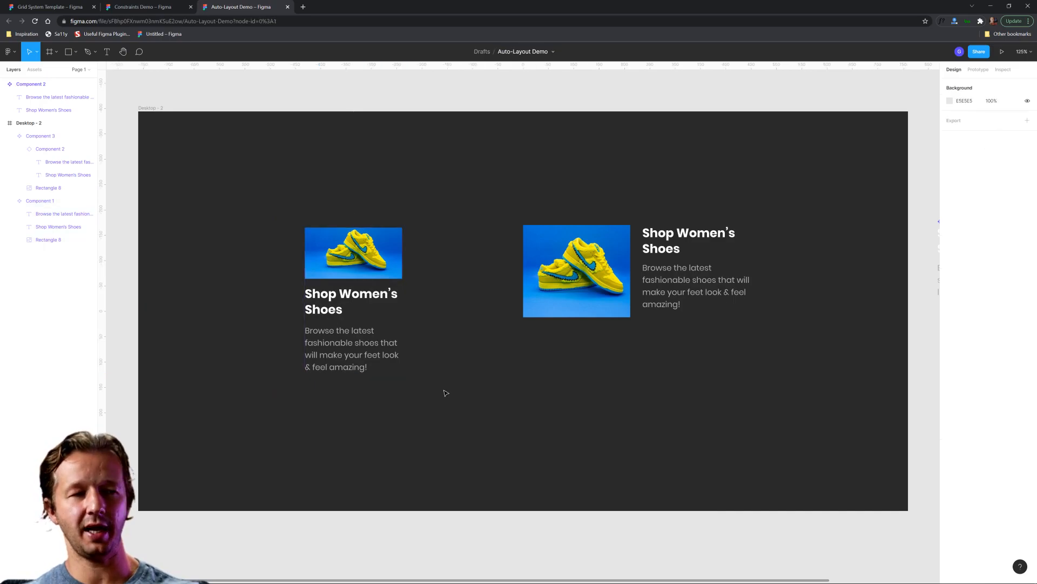